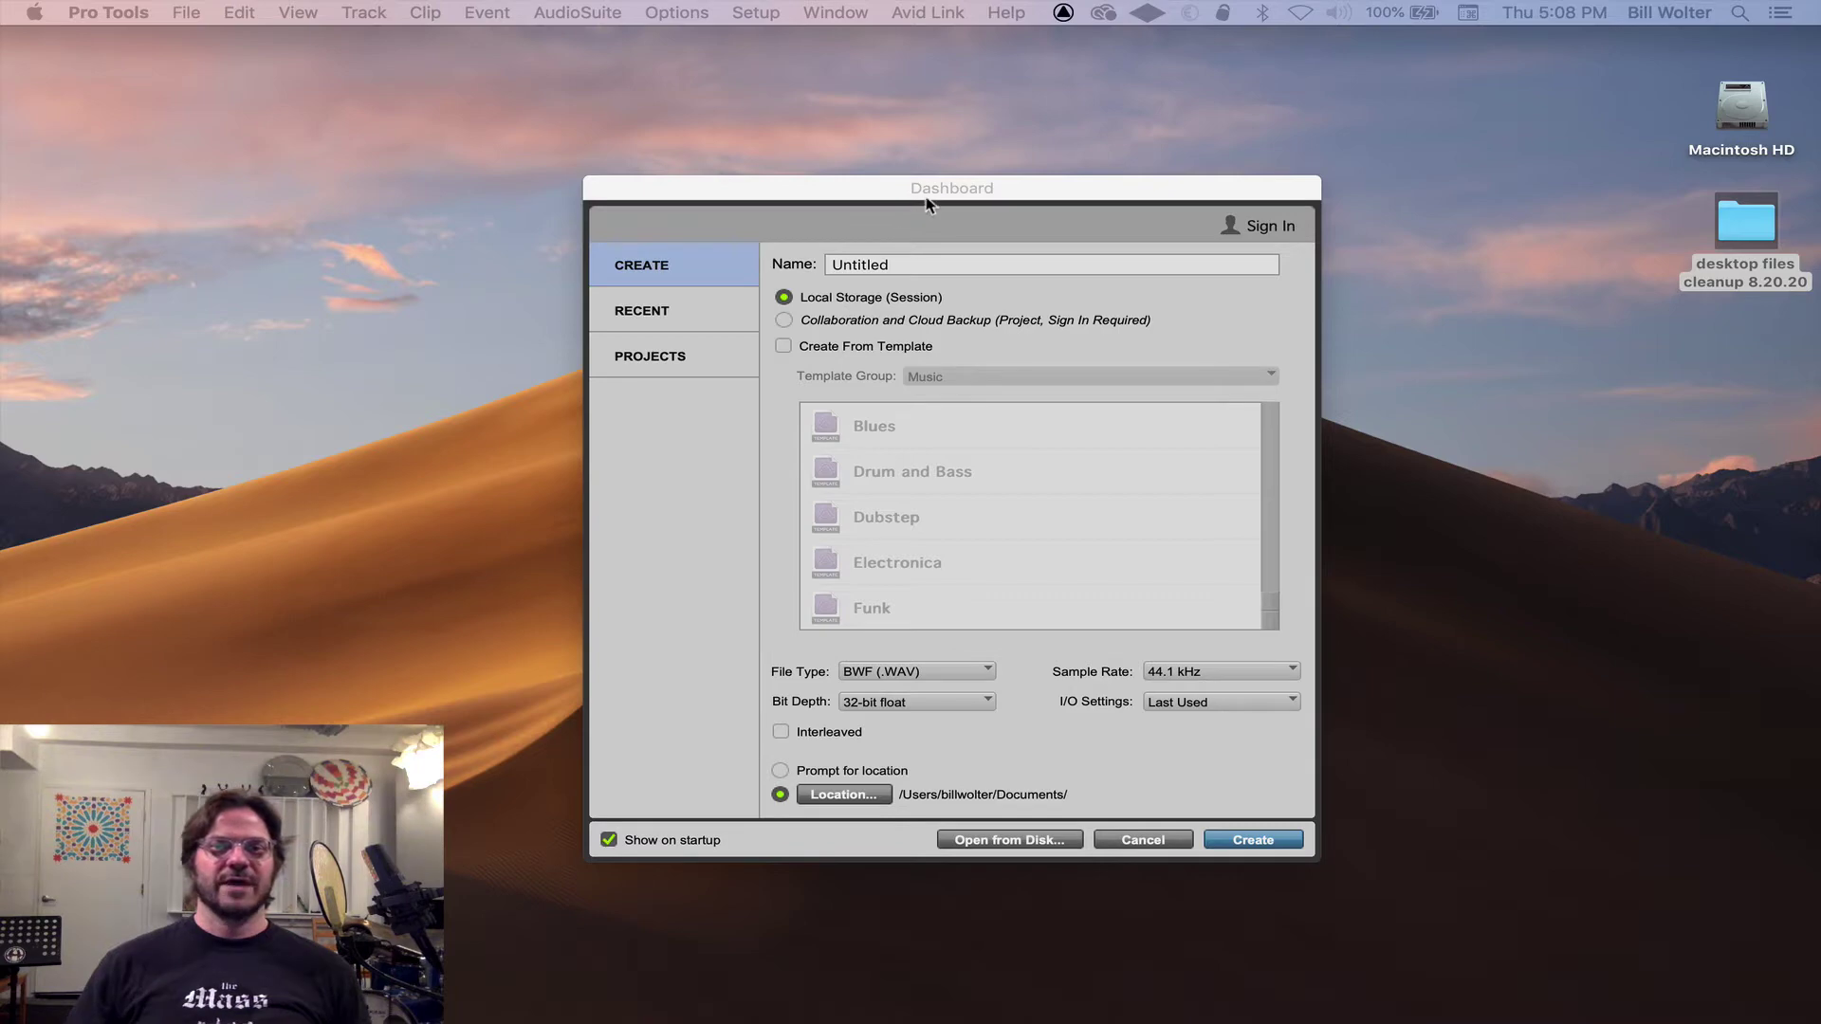
Move and then cancel the new-session dashboard, and look through the application menu
{"action": "left_click_drag", "start_coordinate": [930, 190], "coordinate": [957, 196]}
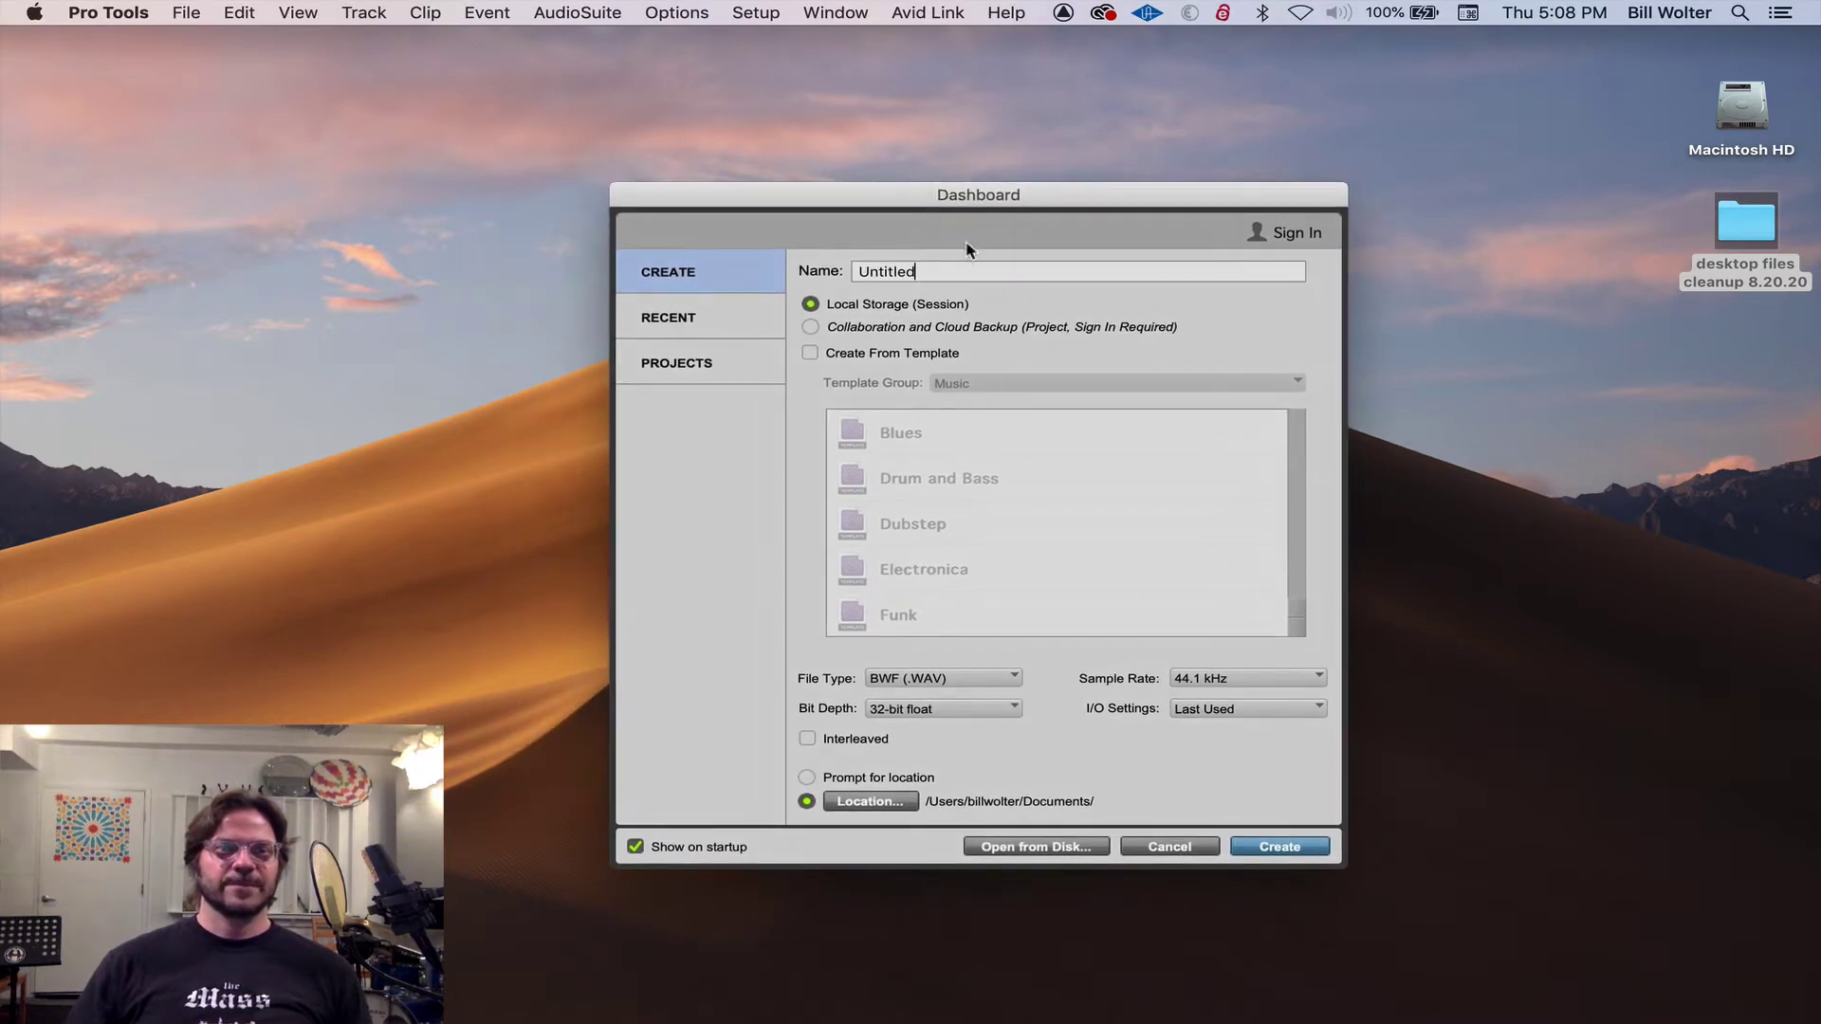
{"action": "left_click", "coordinate": [1186, 849]}
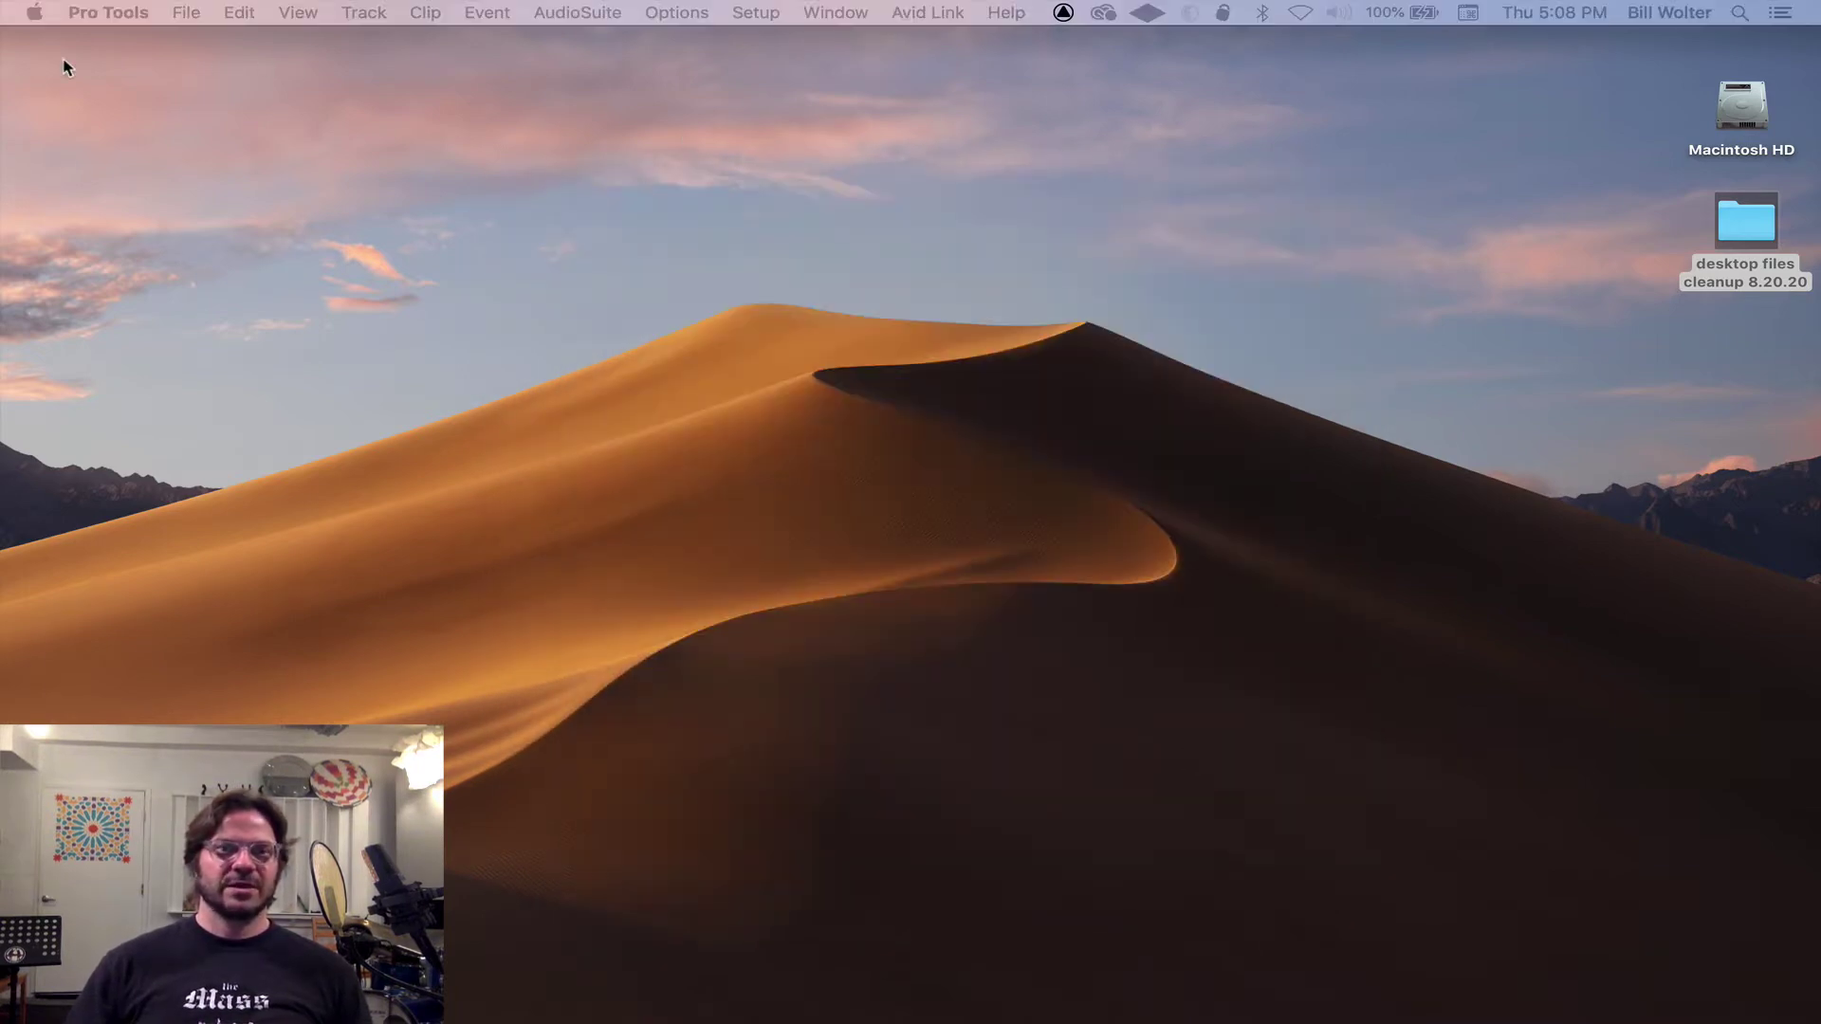
{"action": "left_click", "coordinate": [81, 12]}
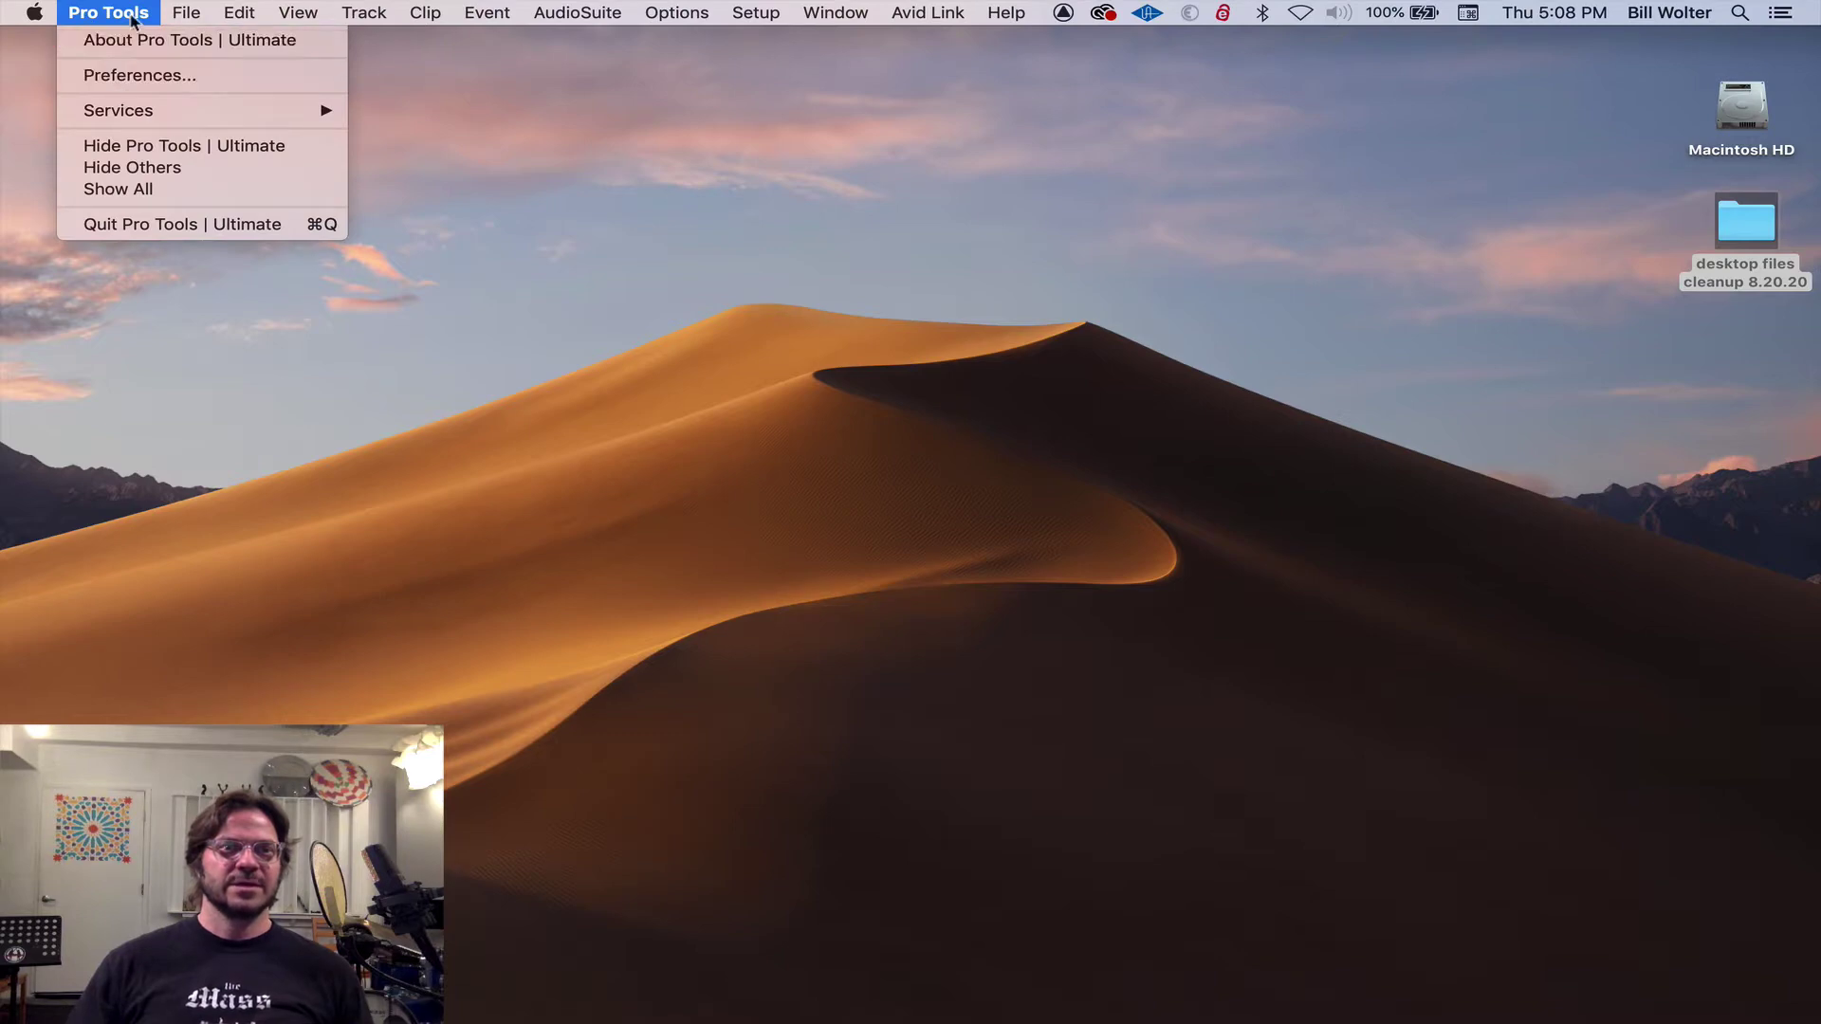
Reopen the new-session dashboard and name the session 'Wolter_as1'
{"action": "mouse_move", "coordinate": [186, 13]}
{"action": "left_click", "coordinate": [212, 47]}
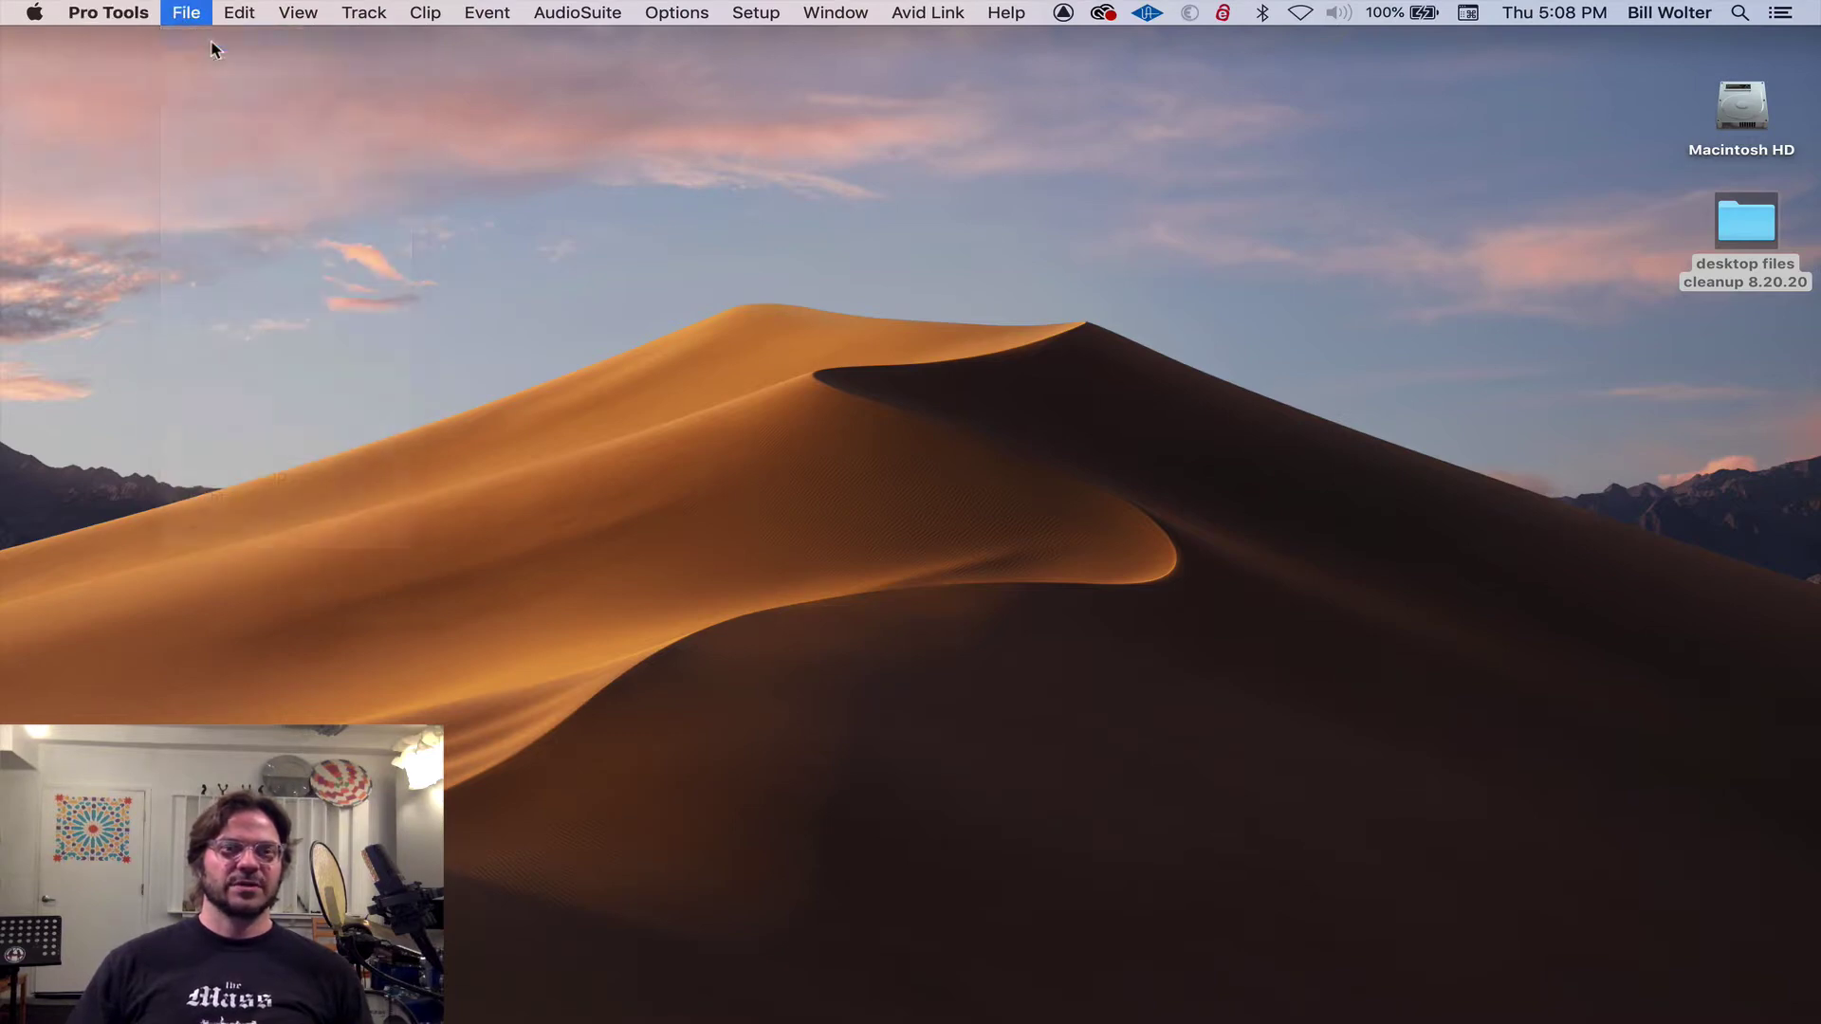
{"action": "mouse_move", "coordinate": [1005, 152]}
{"action": "left_mouse_down"}
{"action": "mouse_move", "coordinate": [1268, 146]}
{"action": "mouse_move", "coordinate": [1027, 179]}
{"action": "left_mouse_up"}
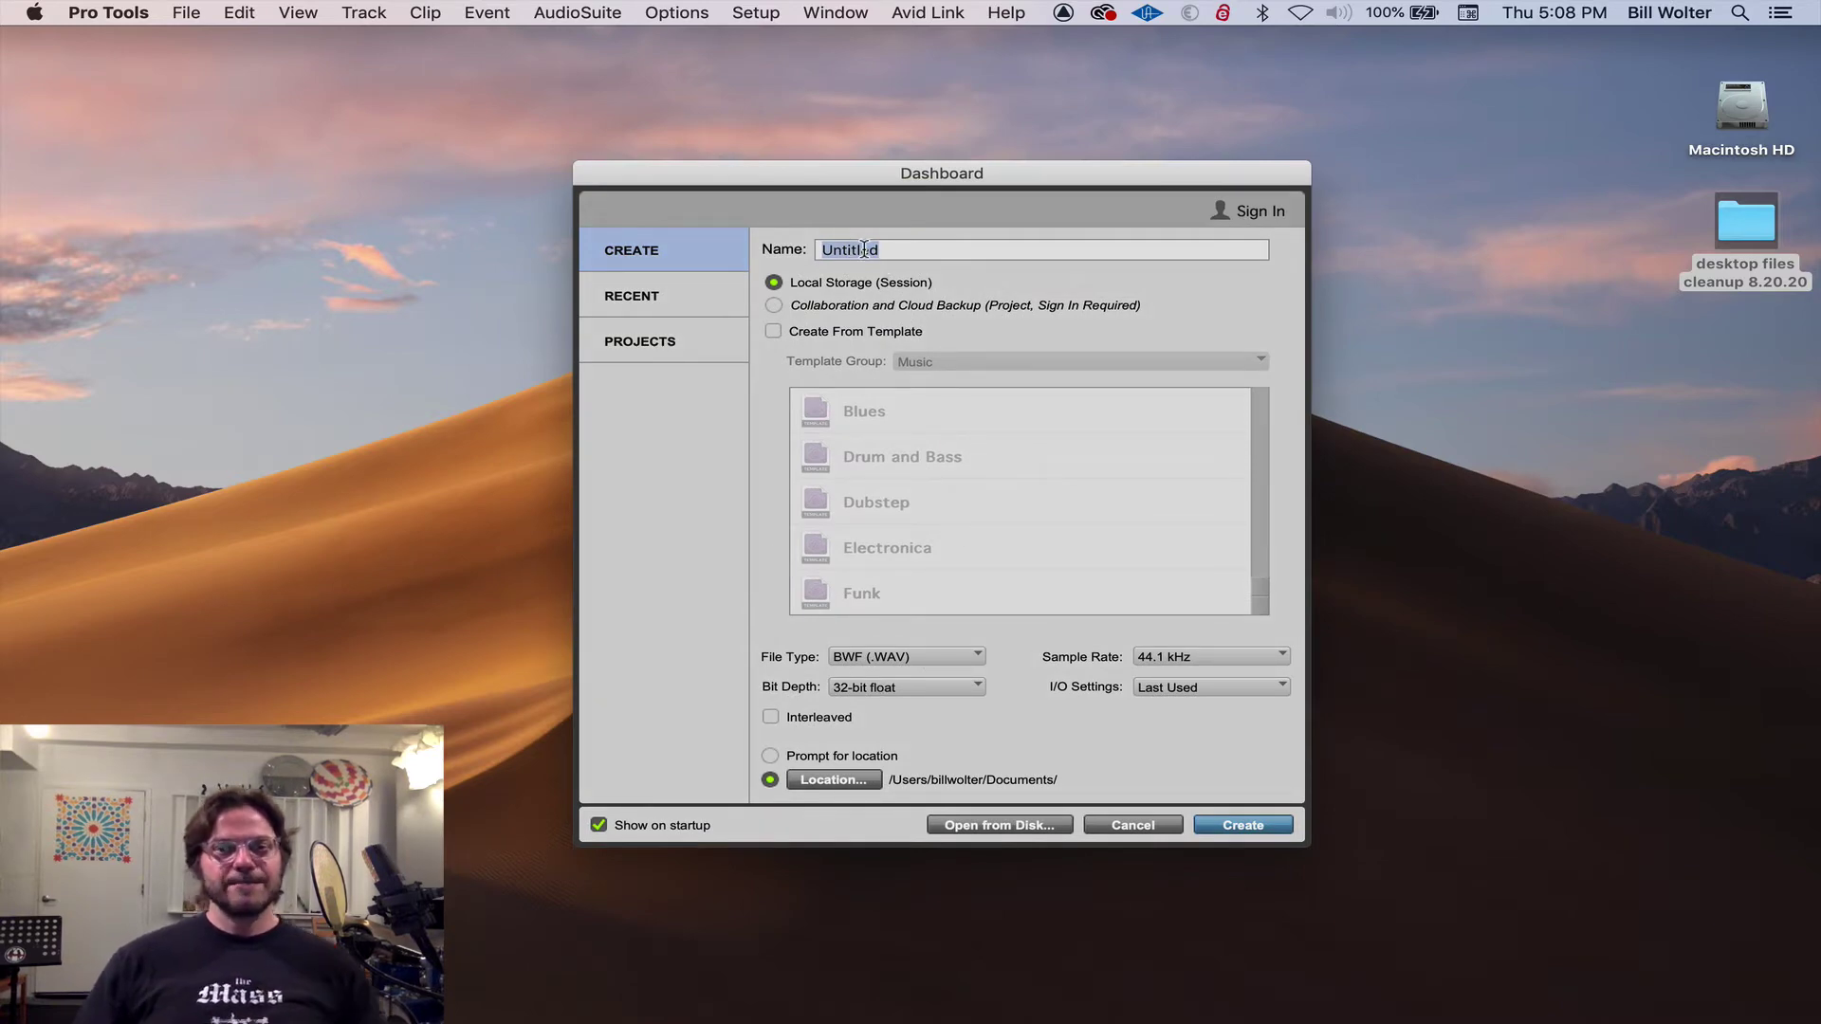
{"action": "type", "text": "Wolter"}
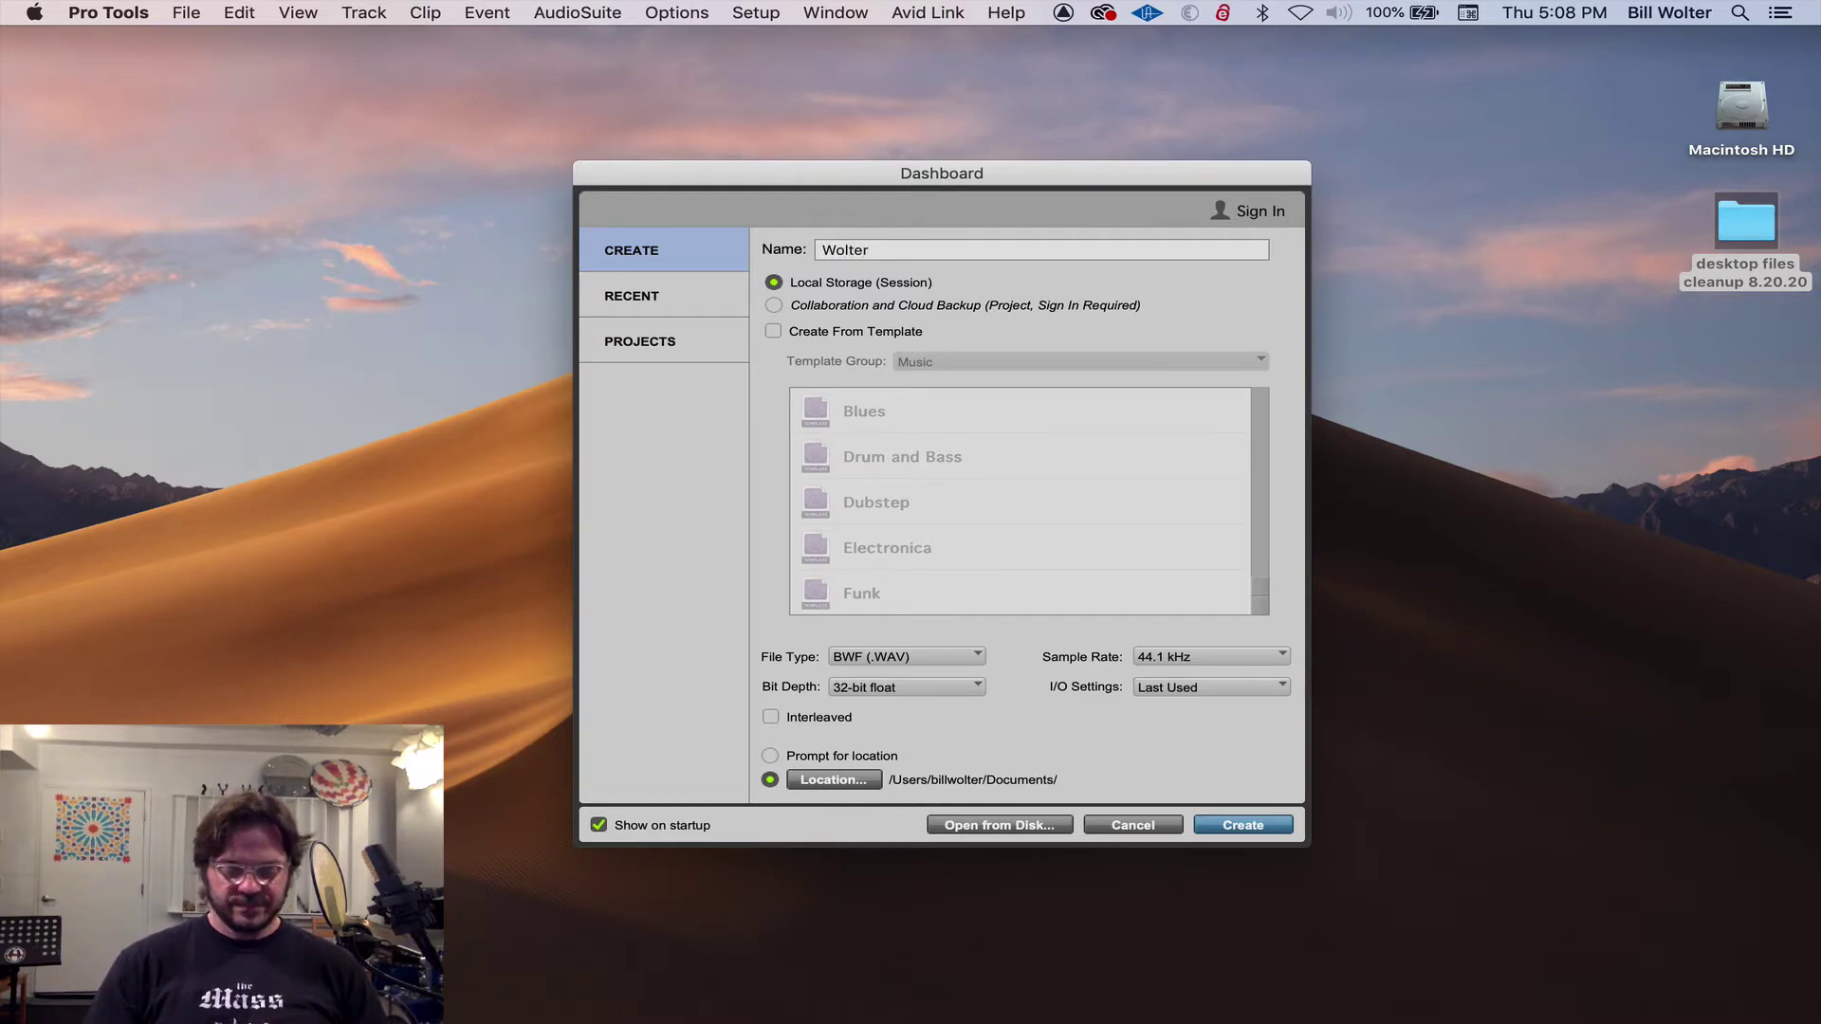
{"action": "type", "text": "_as1"}
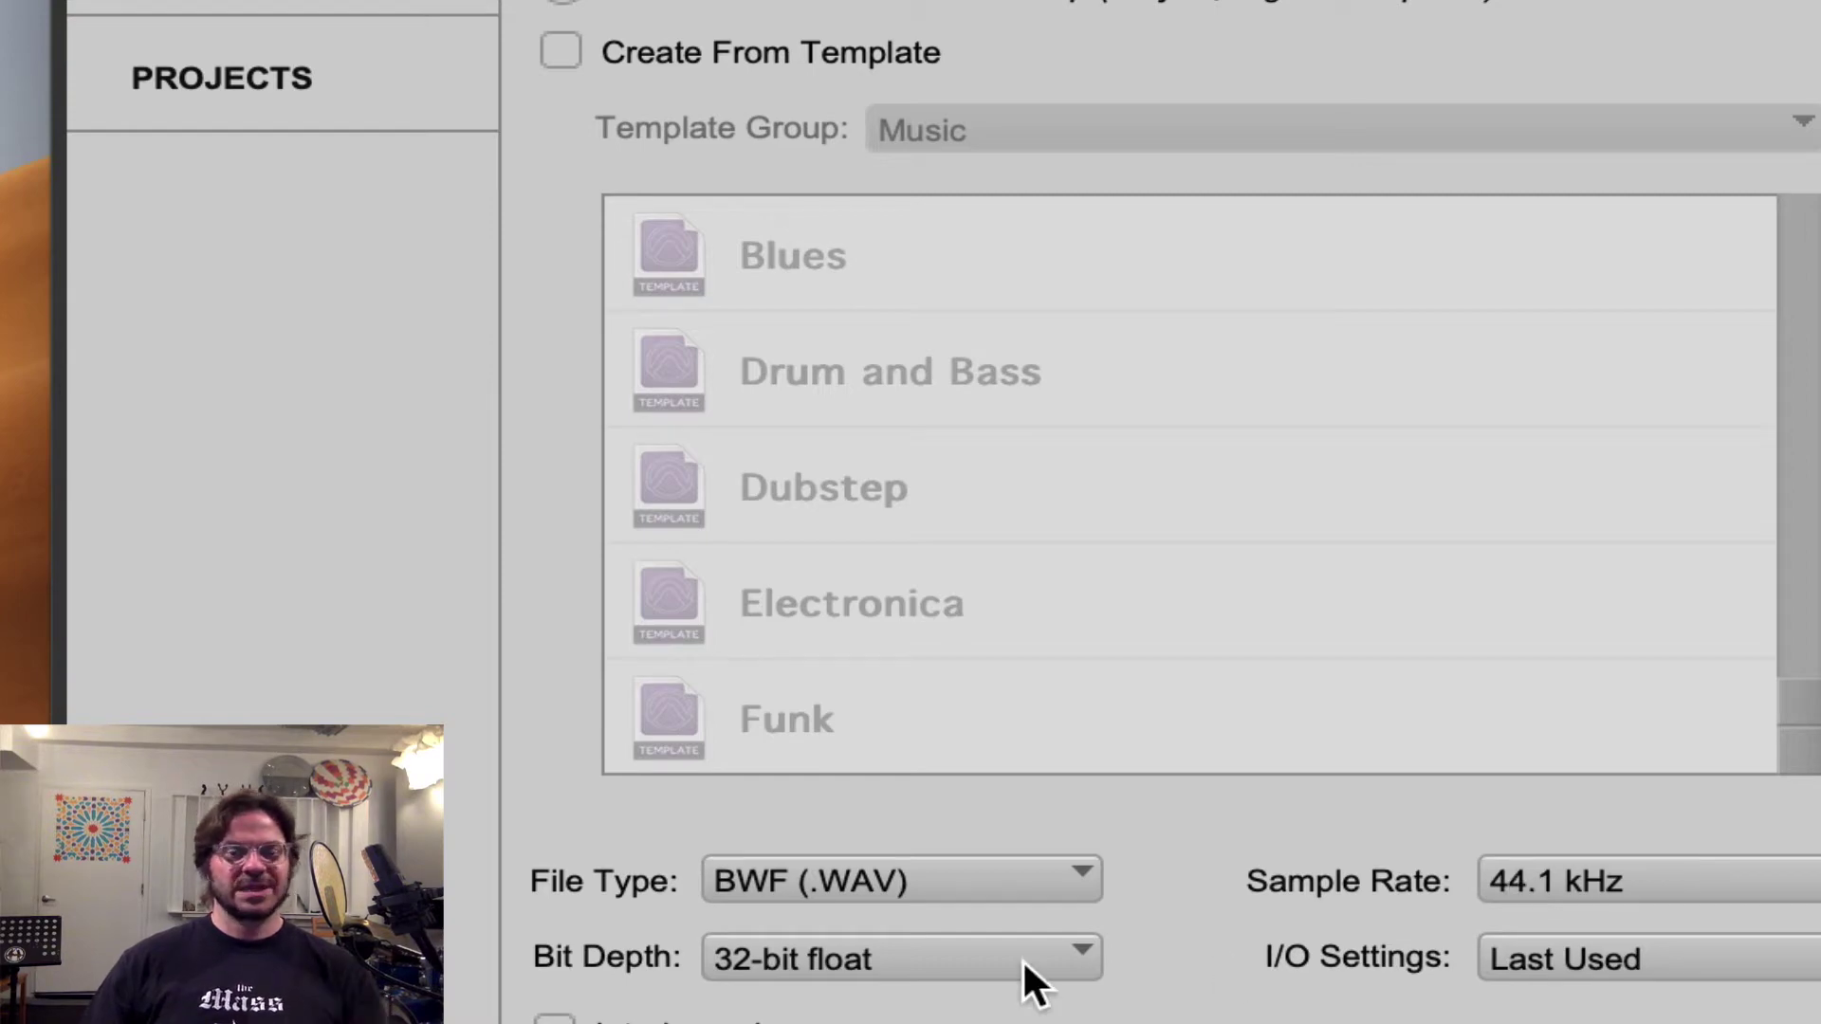
Choose 24-bit for Bit Depth and 48 kHz for Sample Rate
{"action": "left_click", "coordinate": [952, 956]}
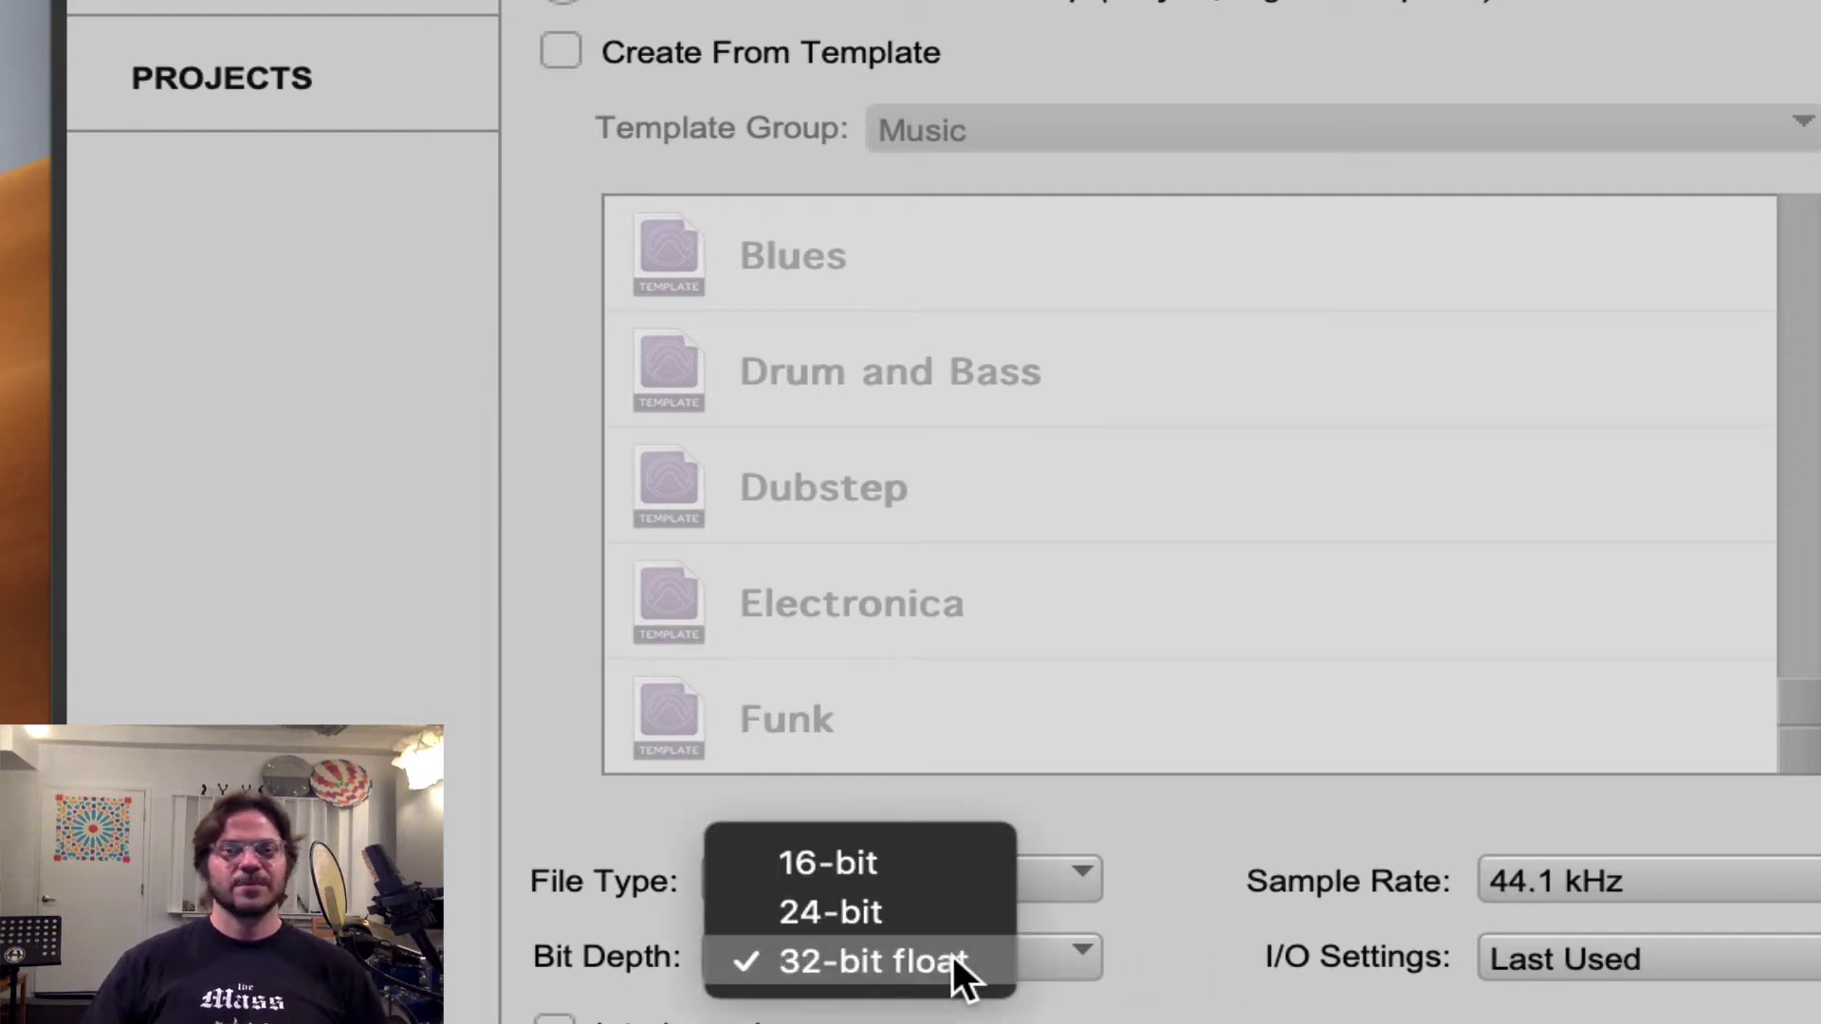
{"action": "left_click", "coordinate": [934, 895]}
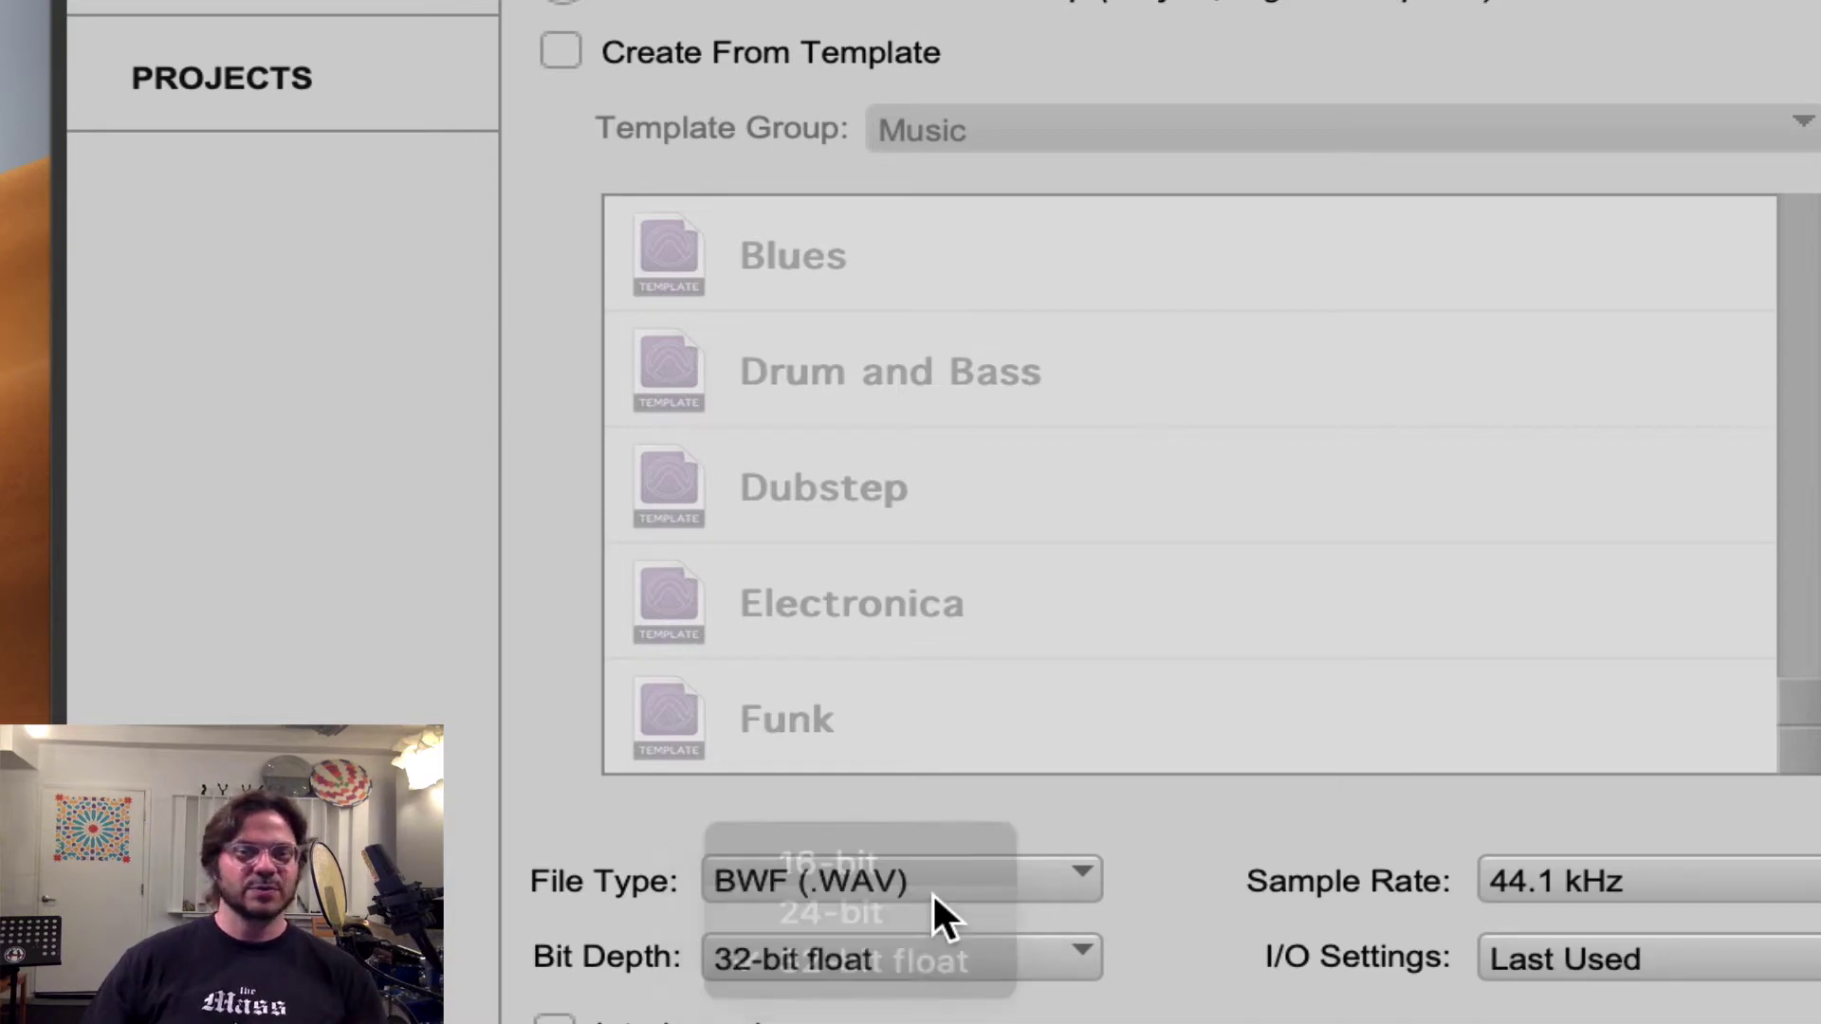
{"action": "left_click", "coordinate": [1553, 895]}
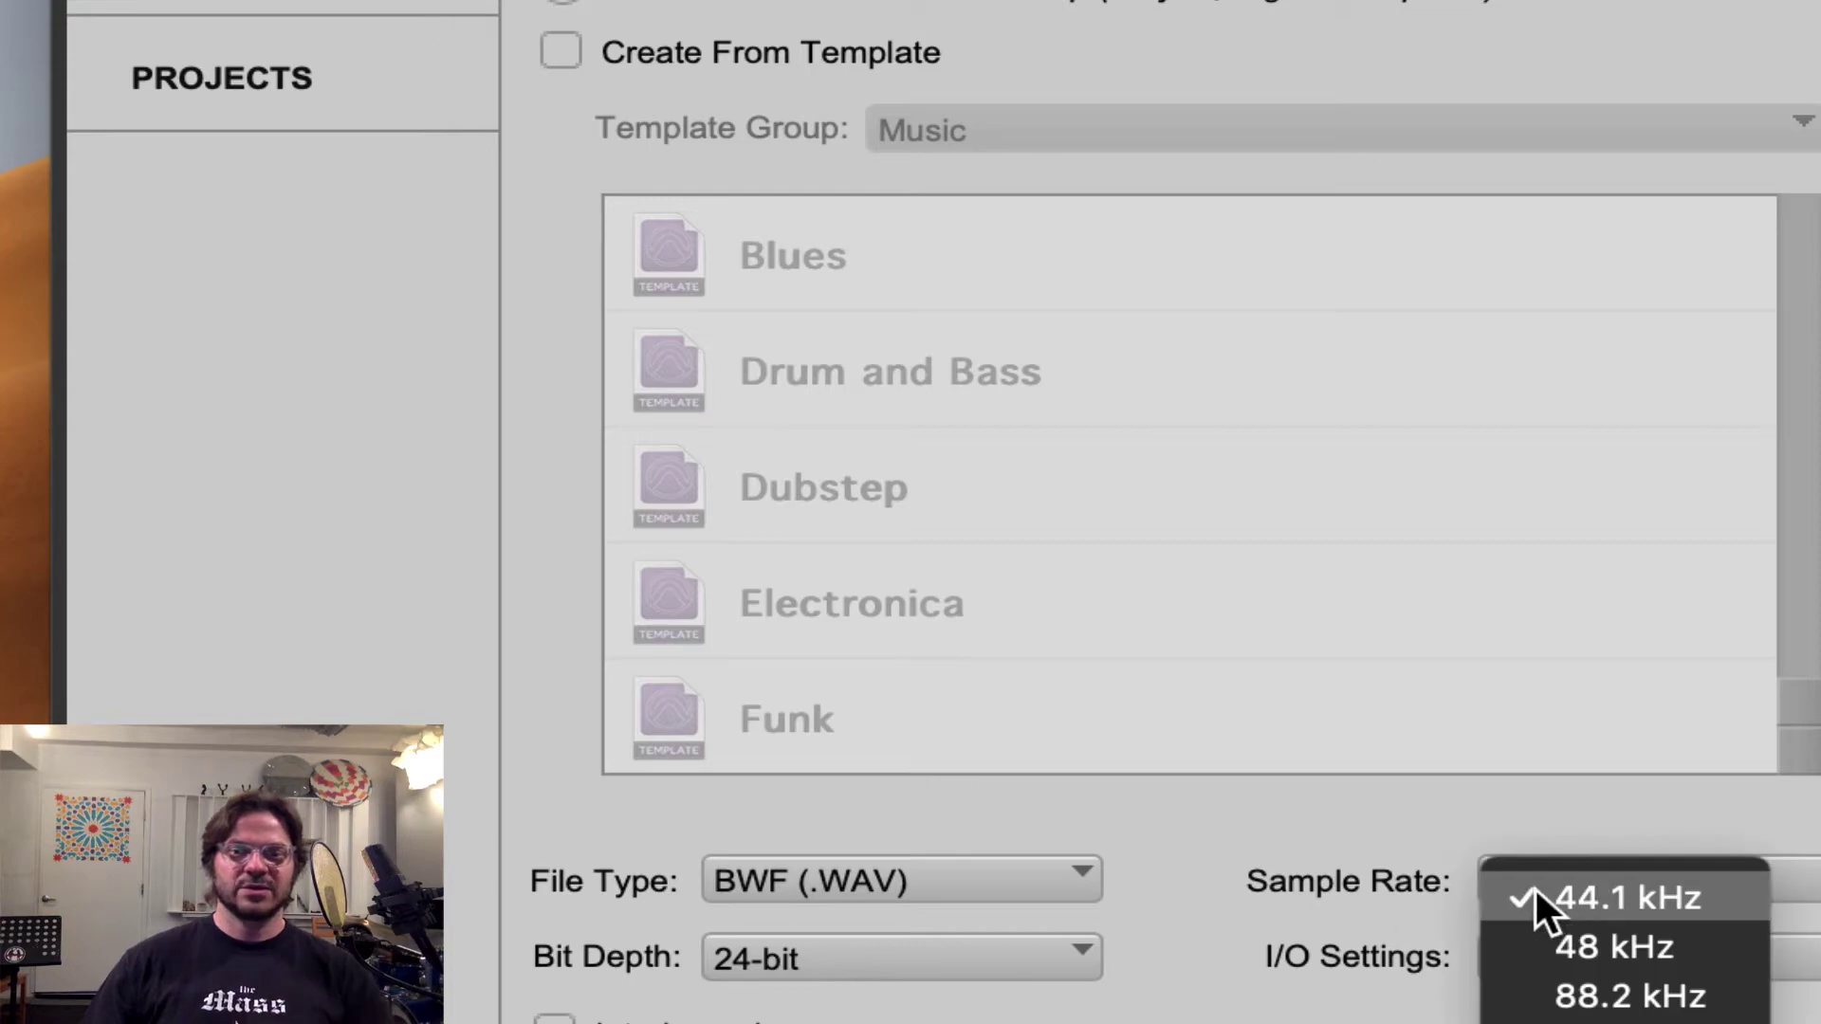
{"action": "left_click", "coordinate": [1637, 947]}
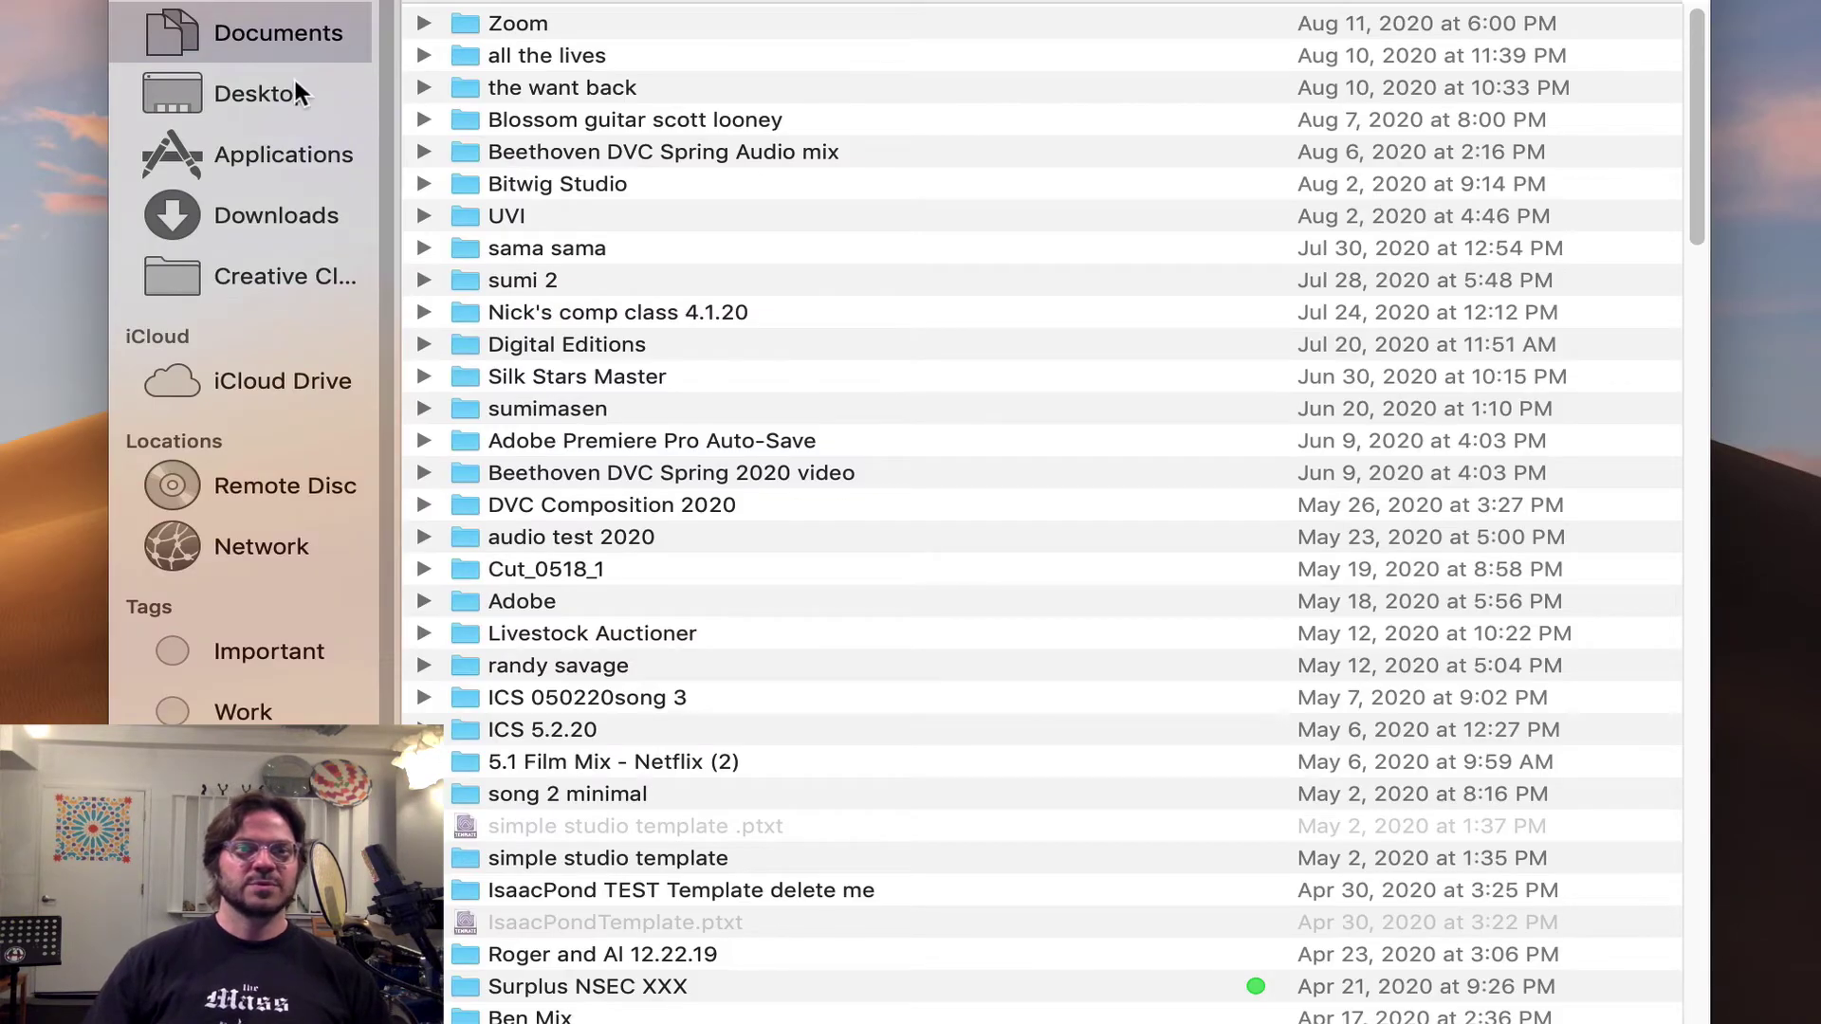
Create the session with the Desktop as its location, then switch to Finder
{"action": "left_click", "coordinate": [294, 87]}
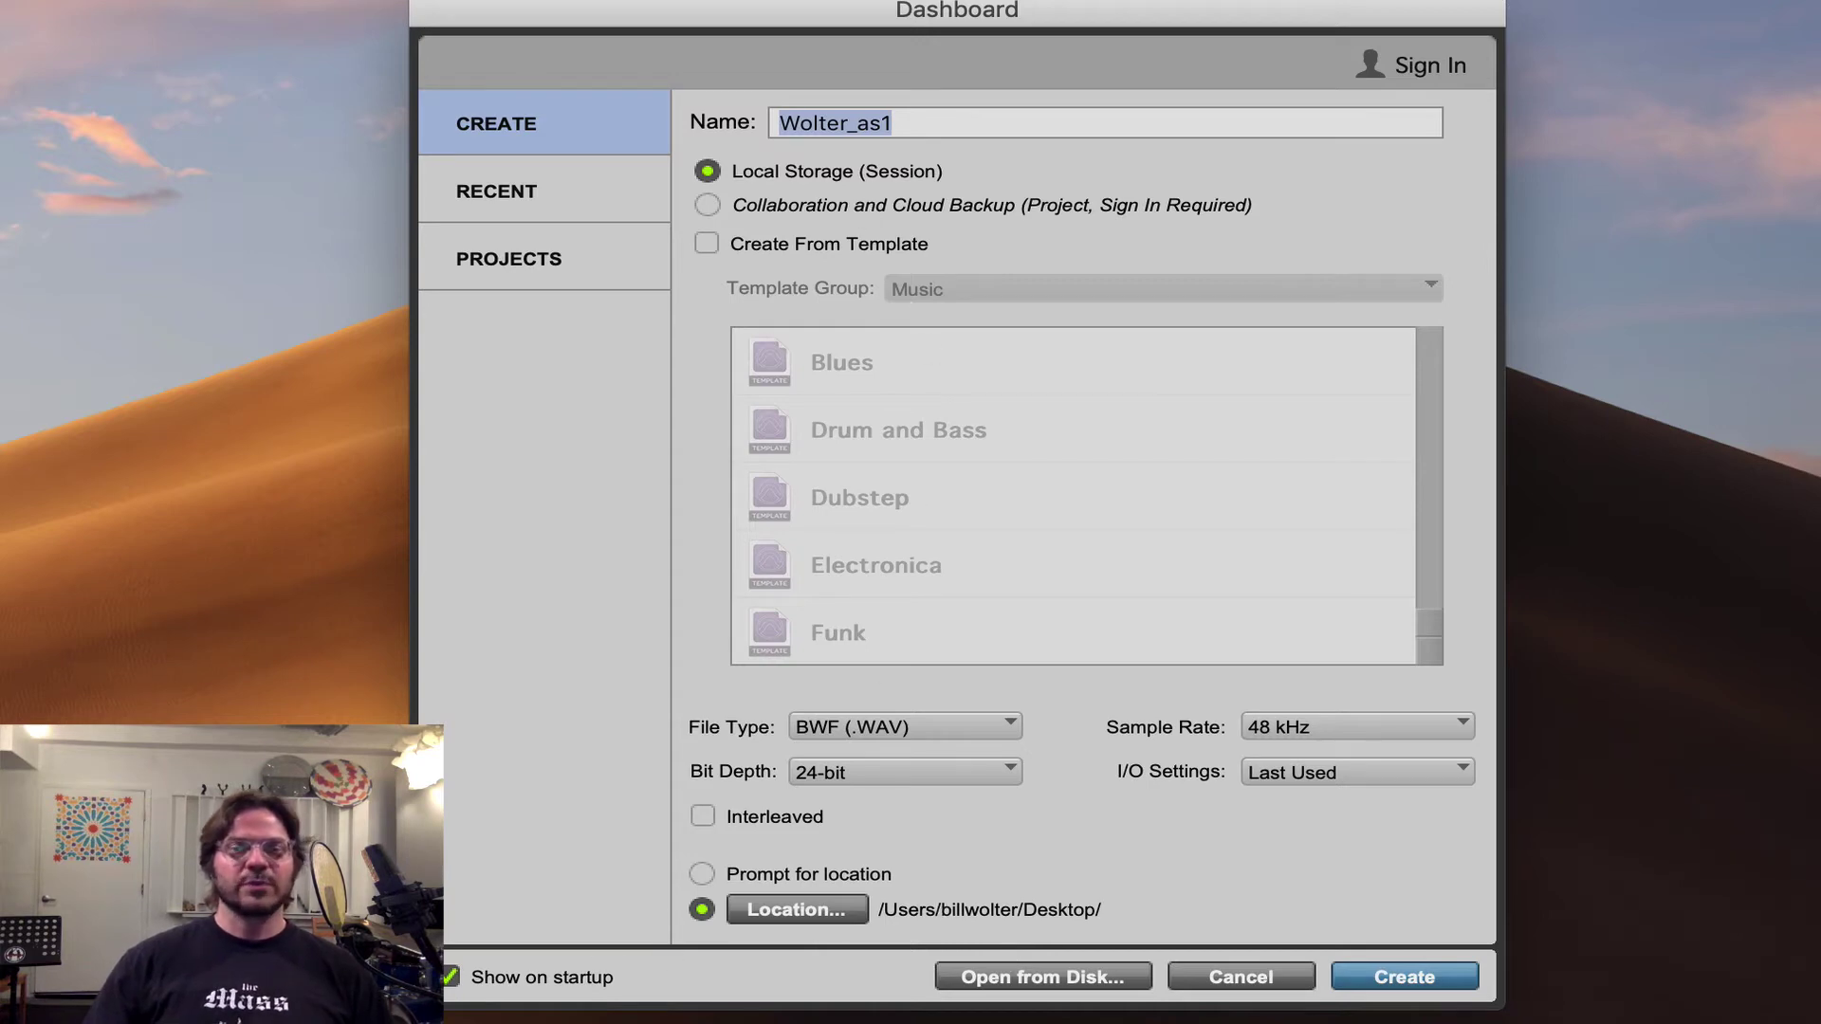
{"action": "left_click_drag", "start_coordinate": [977, 4], "coordinate": [859, 38]}
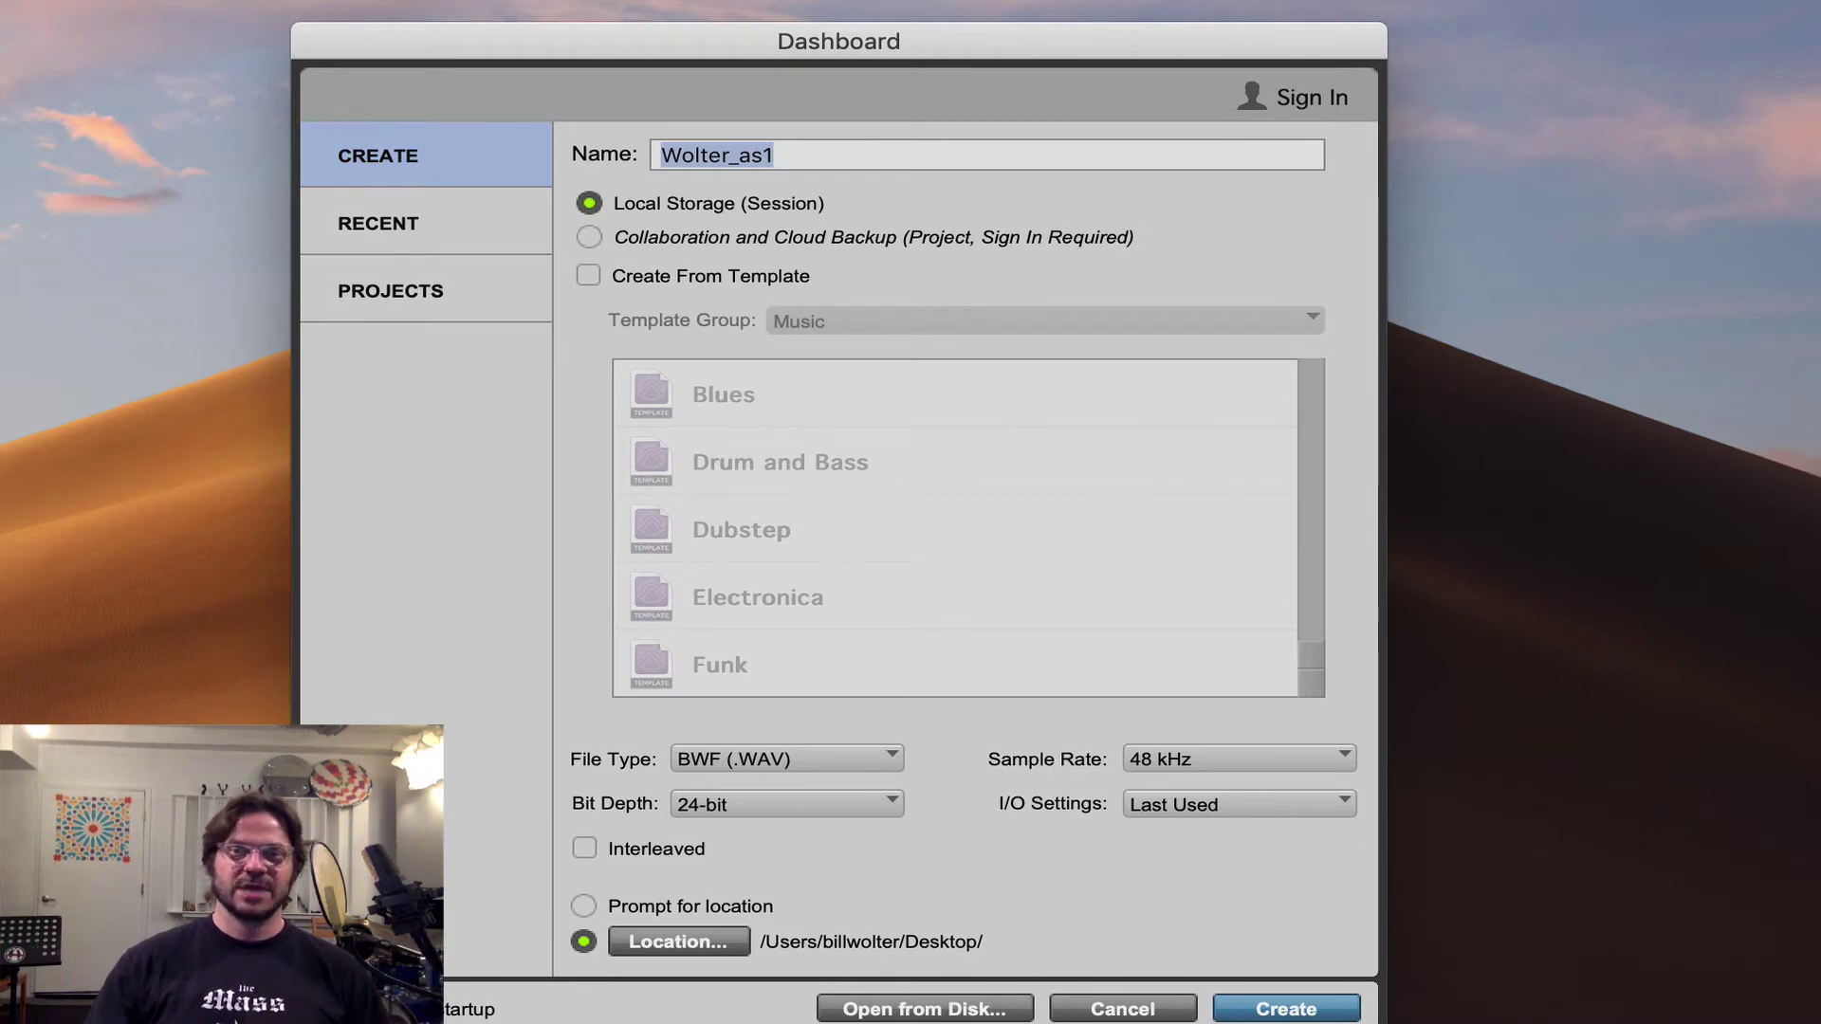
{"action": "left_click", "coordinate": [1285, 1009]}
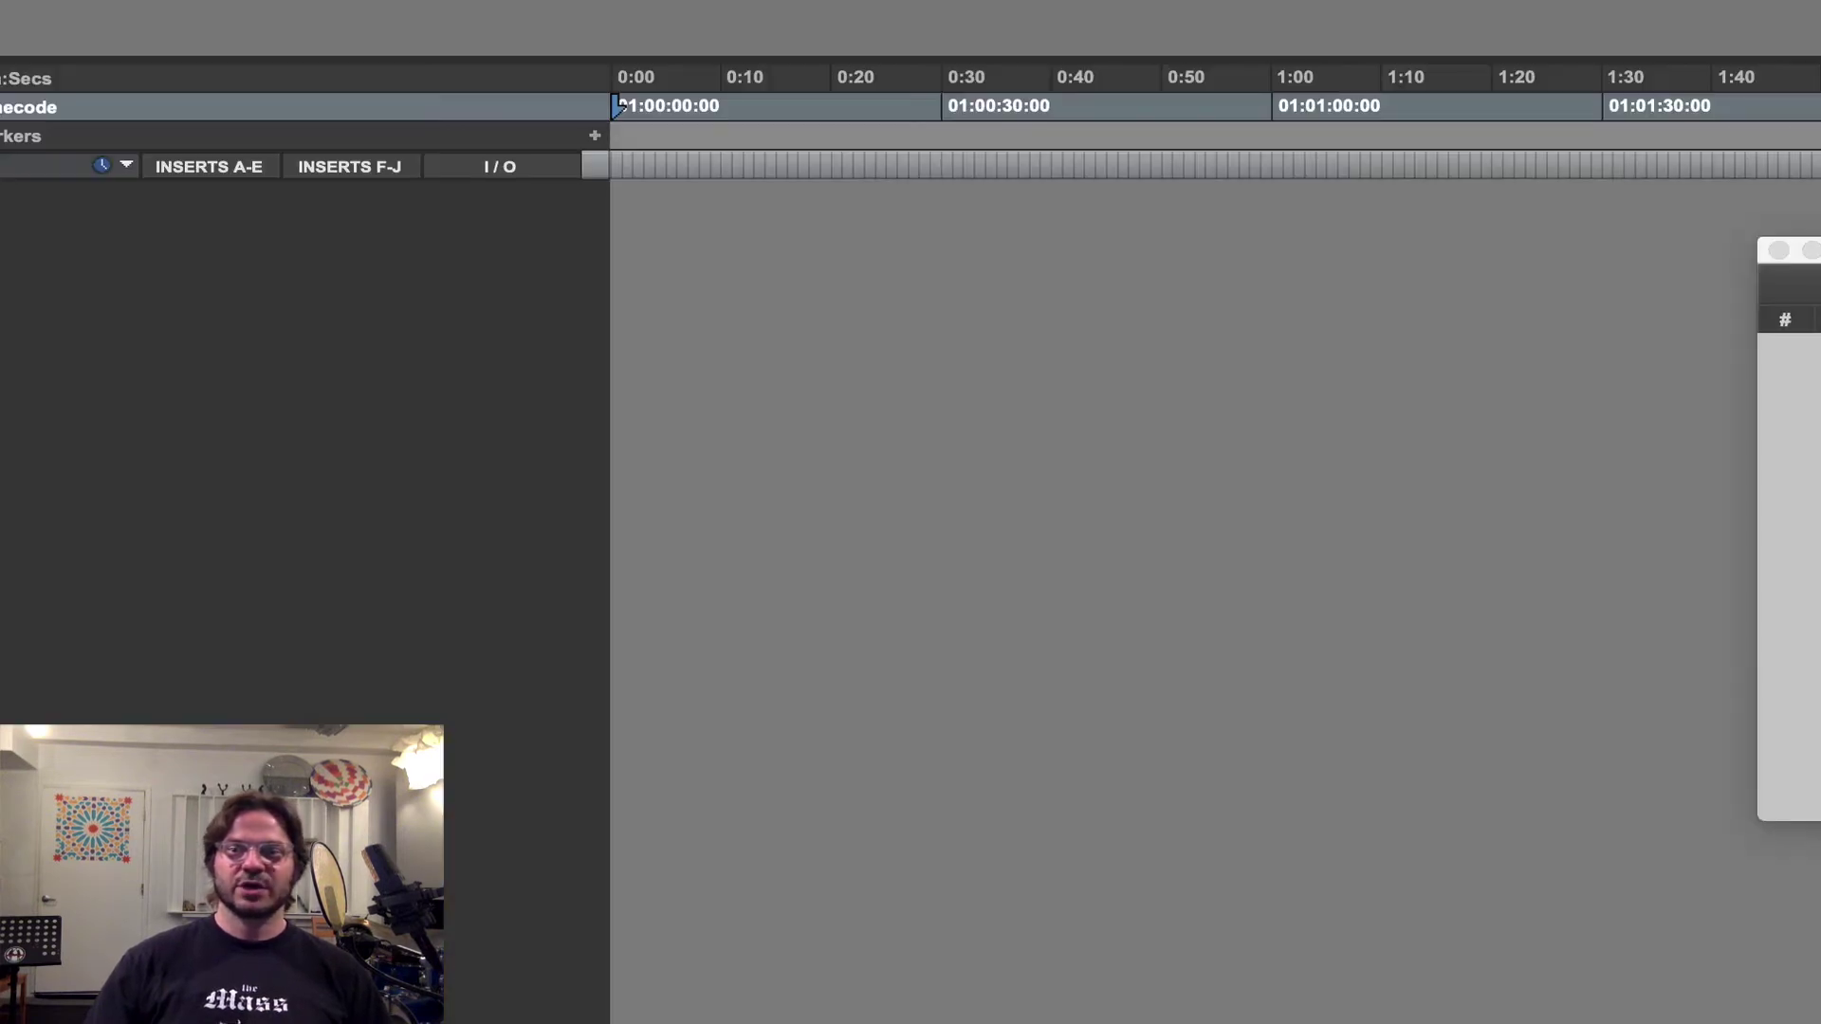
{"action": "key", "text": "super+Tab"}
{"action": "key", "text": "super+Tab"}
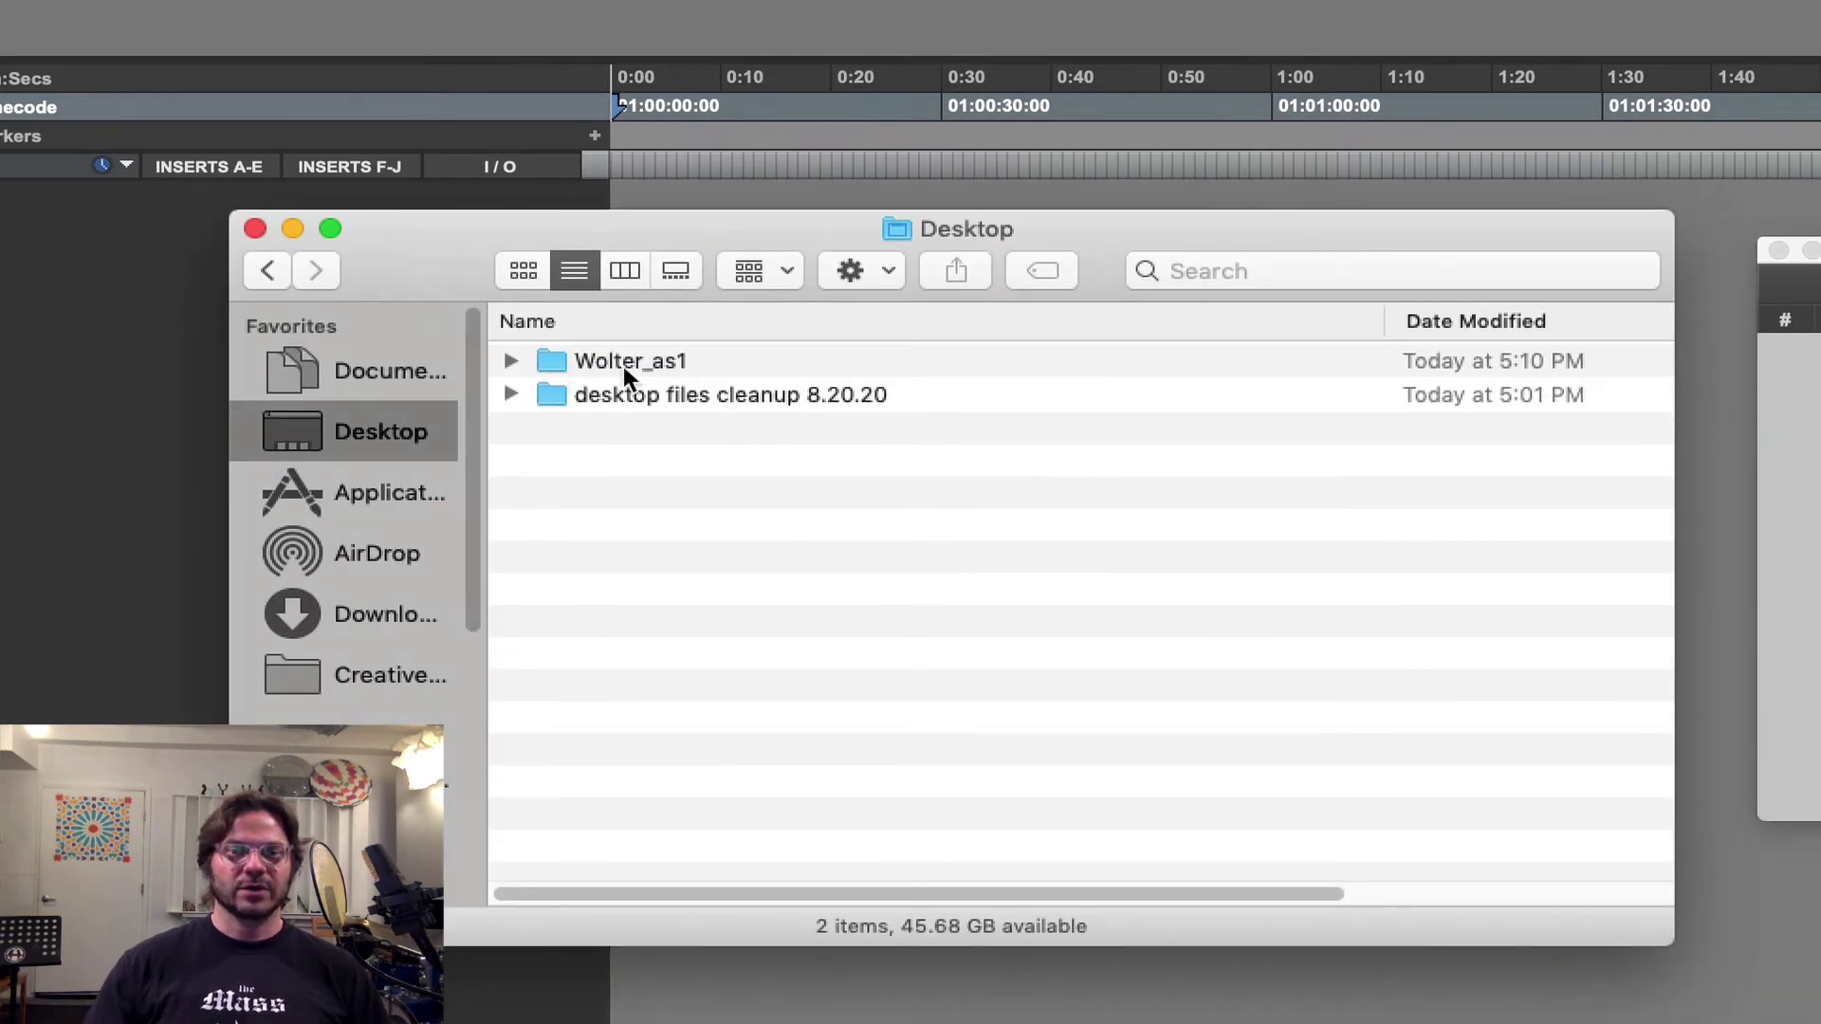
Open the Wolter_as1 folder and select Wolter_as1.ptx, then the Audio Files, Bounced Files, Clip Groups and Video Files folders
{"action": "left_click_drag", "start_coordinate": [619, 239], "coordinate": [618, 237]}
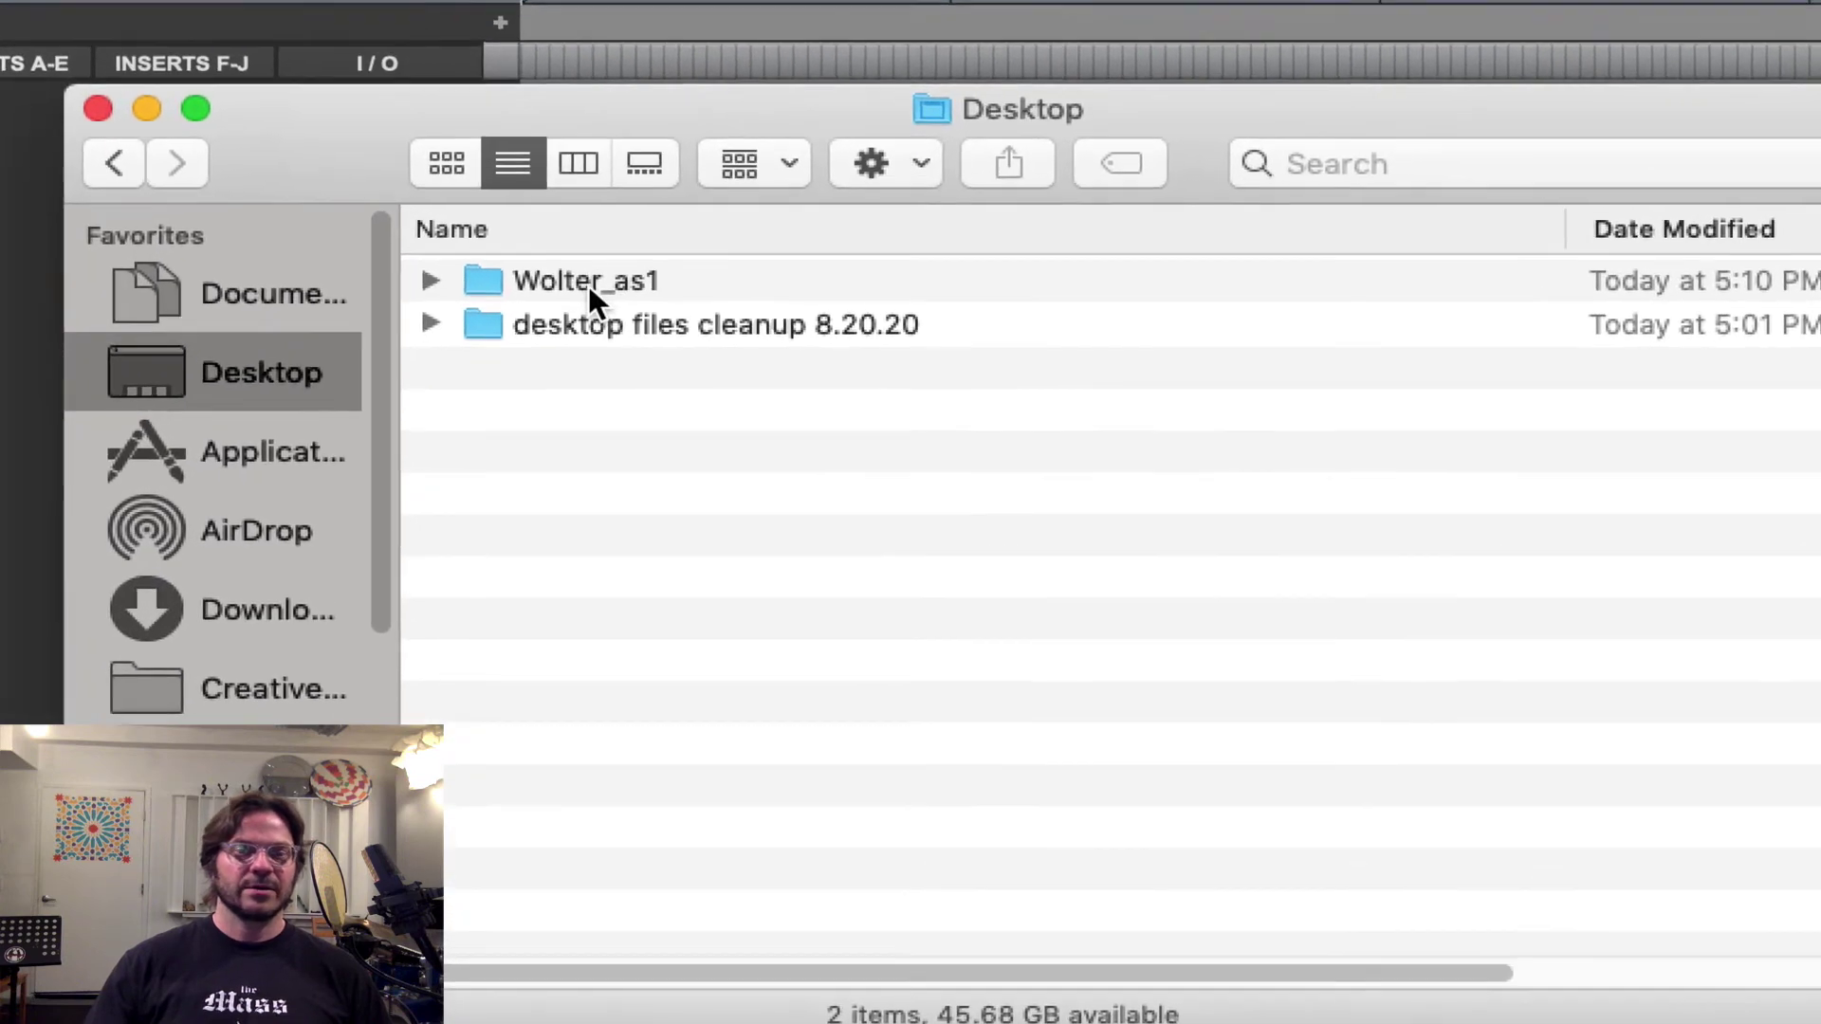
{"action": "double_click", "coordinate": [754, 281]}
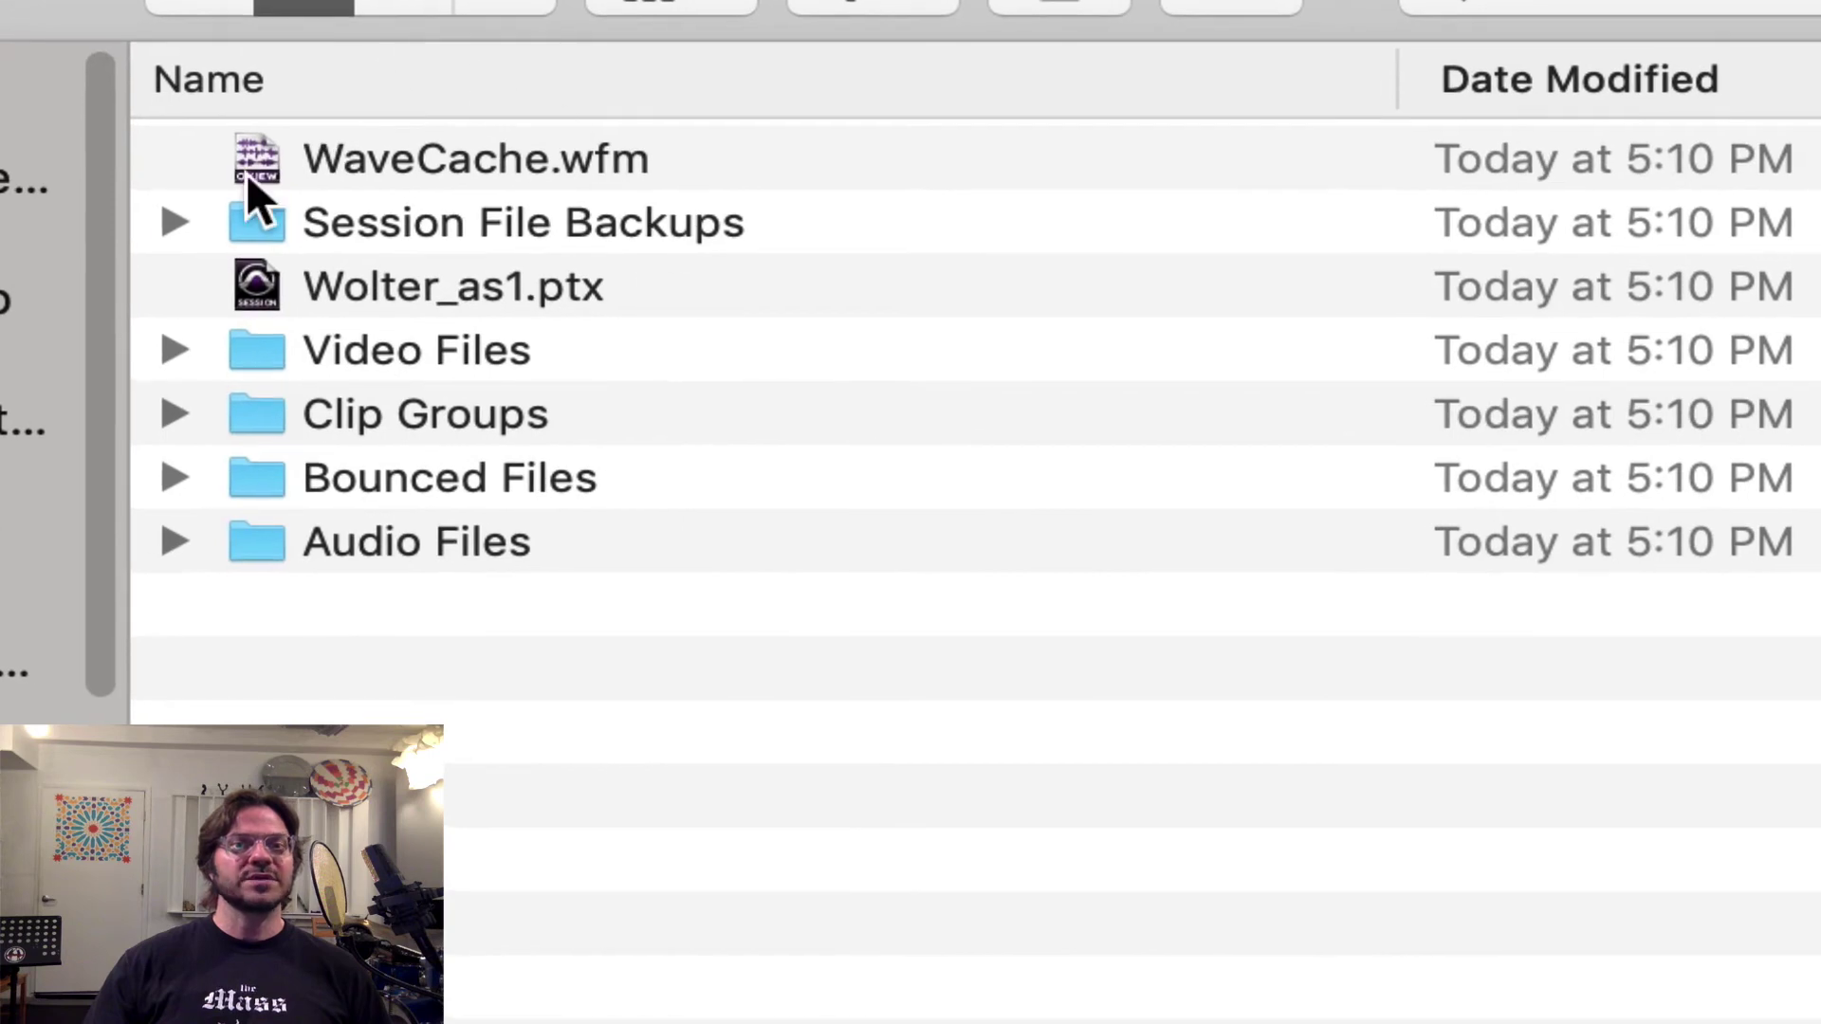
{"action": "left_click", "coordinate": [351, 289]}
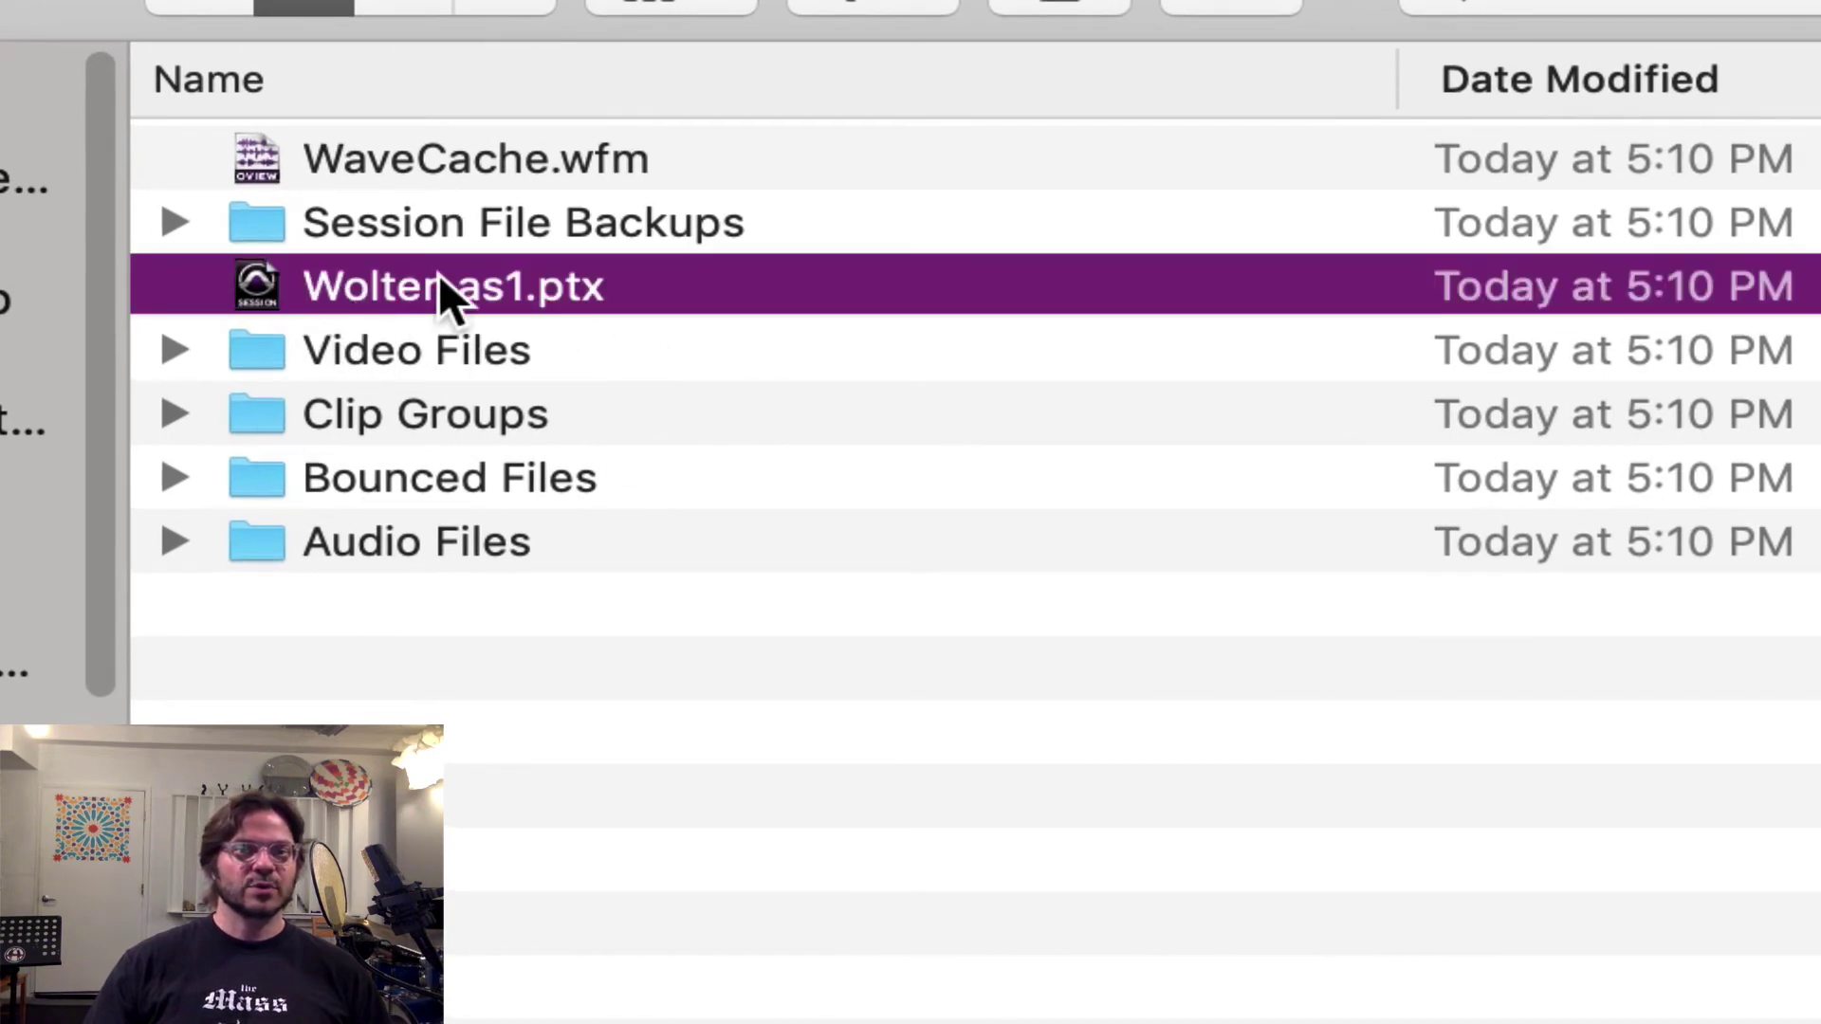
{"action": "left_click", "coordinate": [446, 550]}
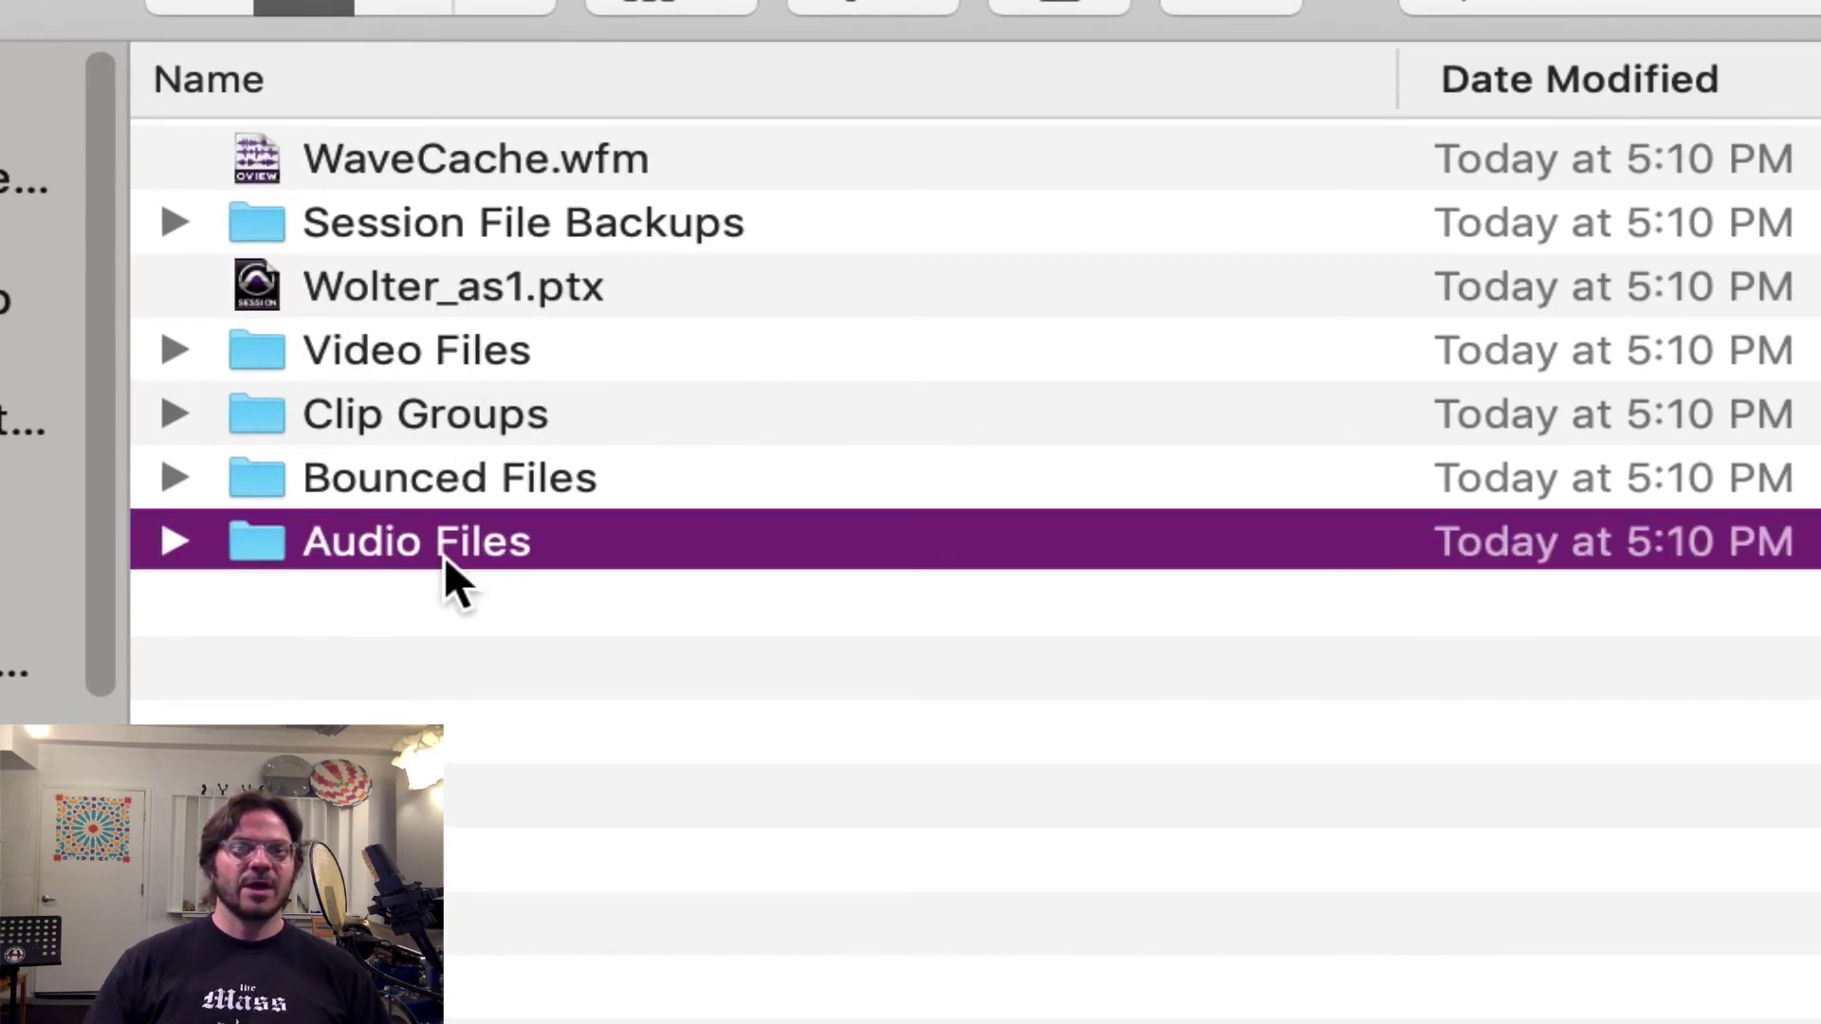
{"action": "left_click", "coordinate": [410, 280]}
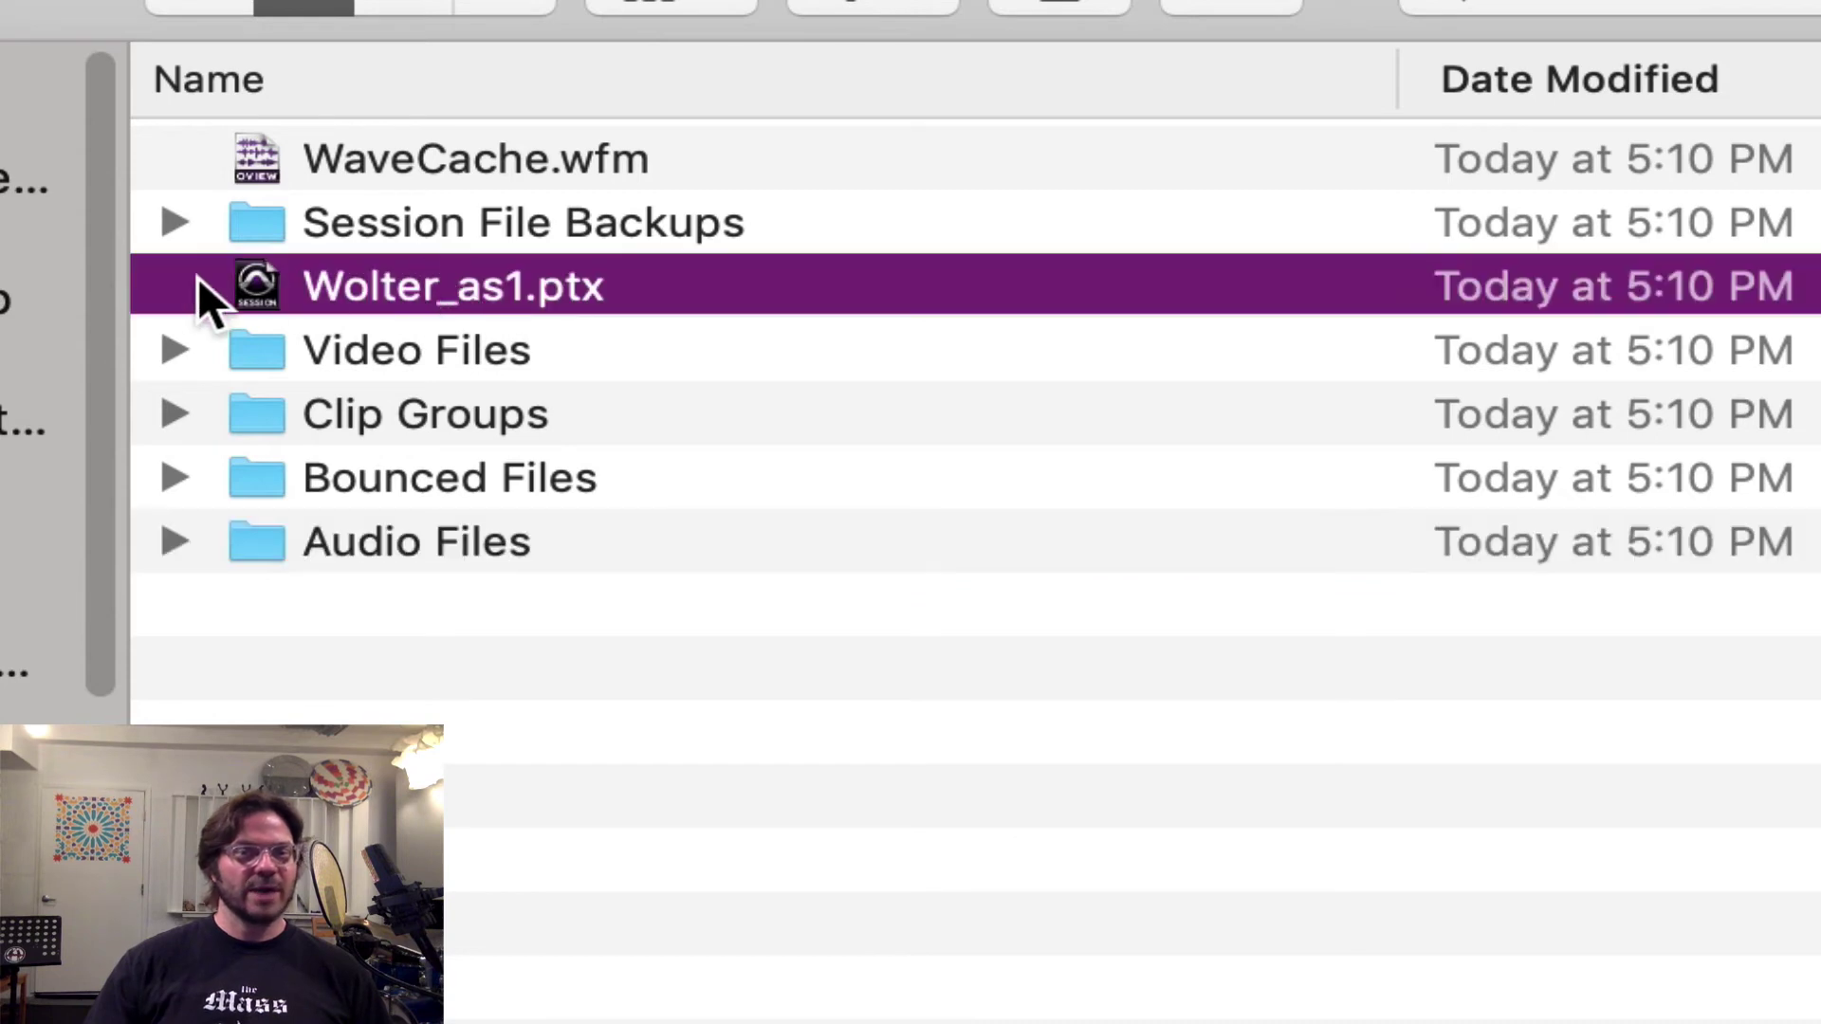
{"action": "left_click", "coordinate": [316, 543]}
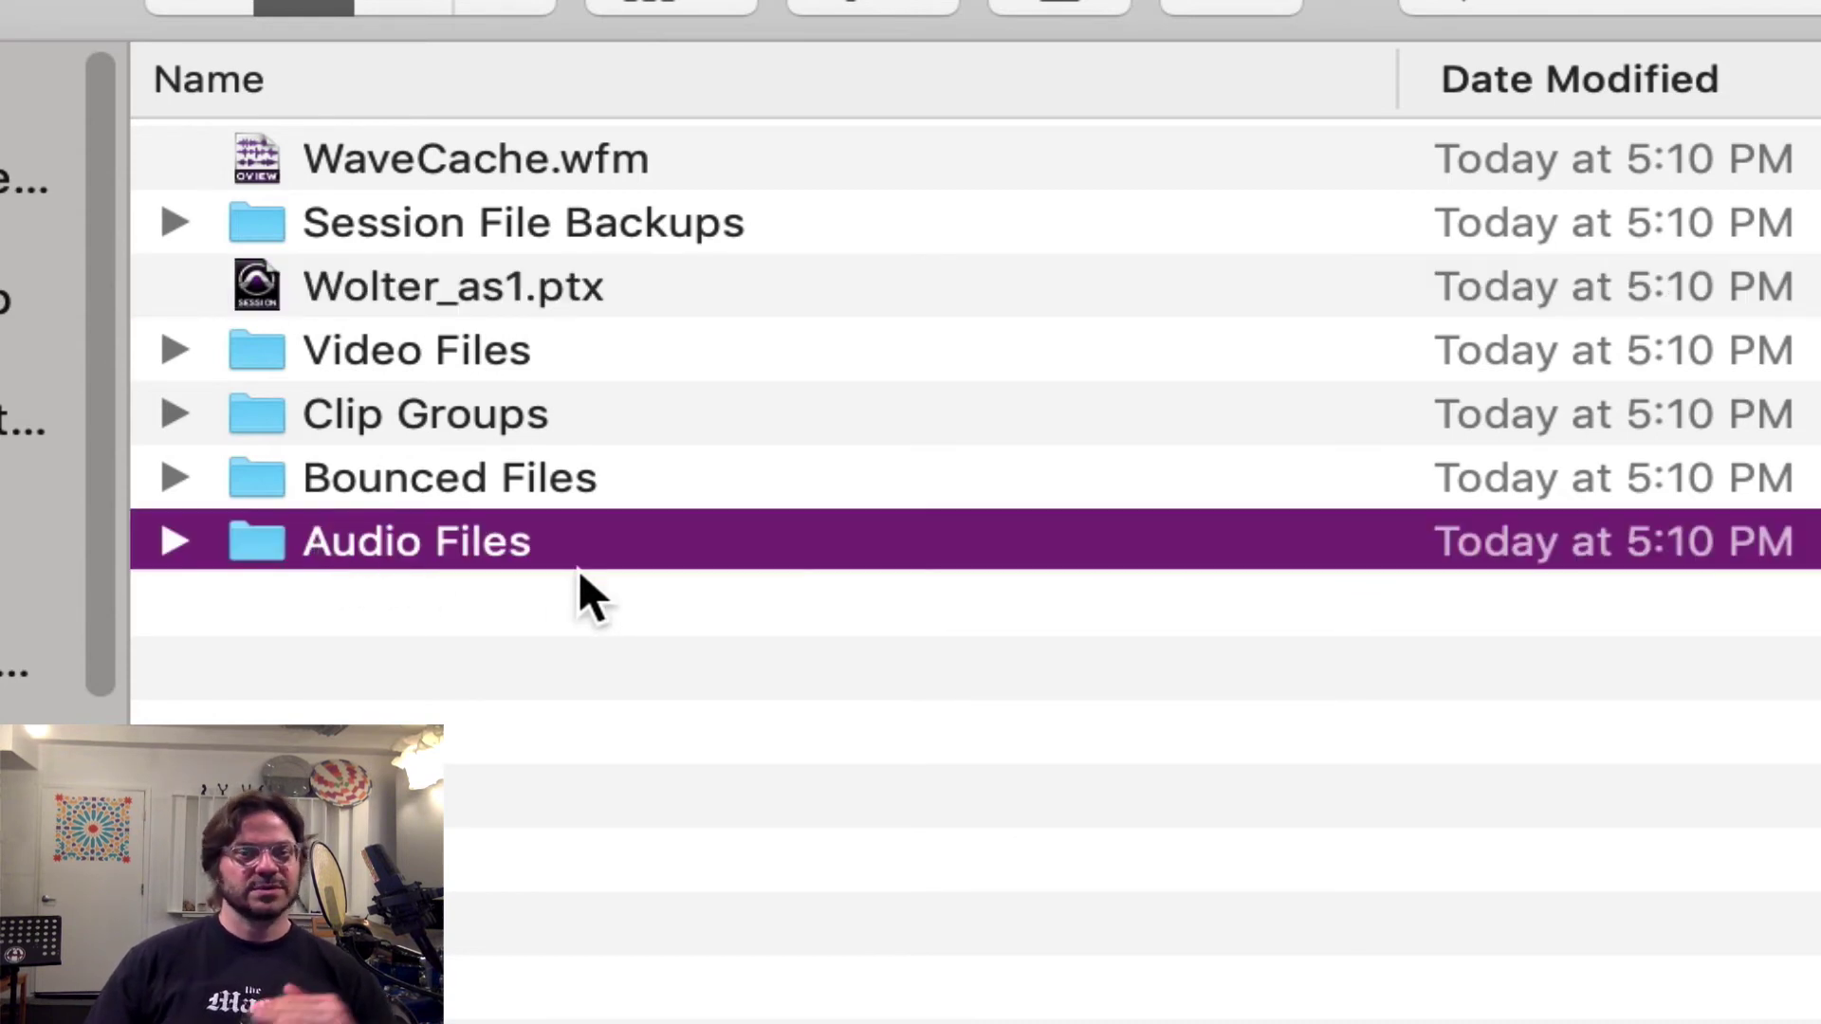
{"action": "left_click", "coordinate": [468, 486]}
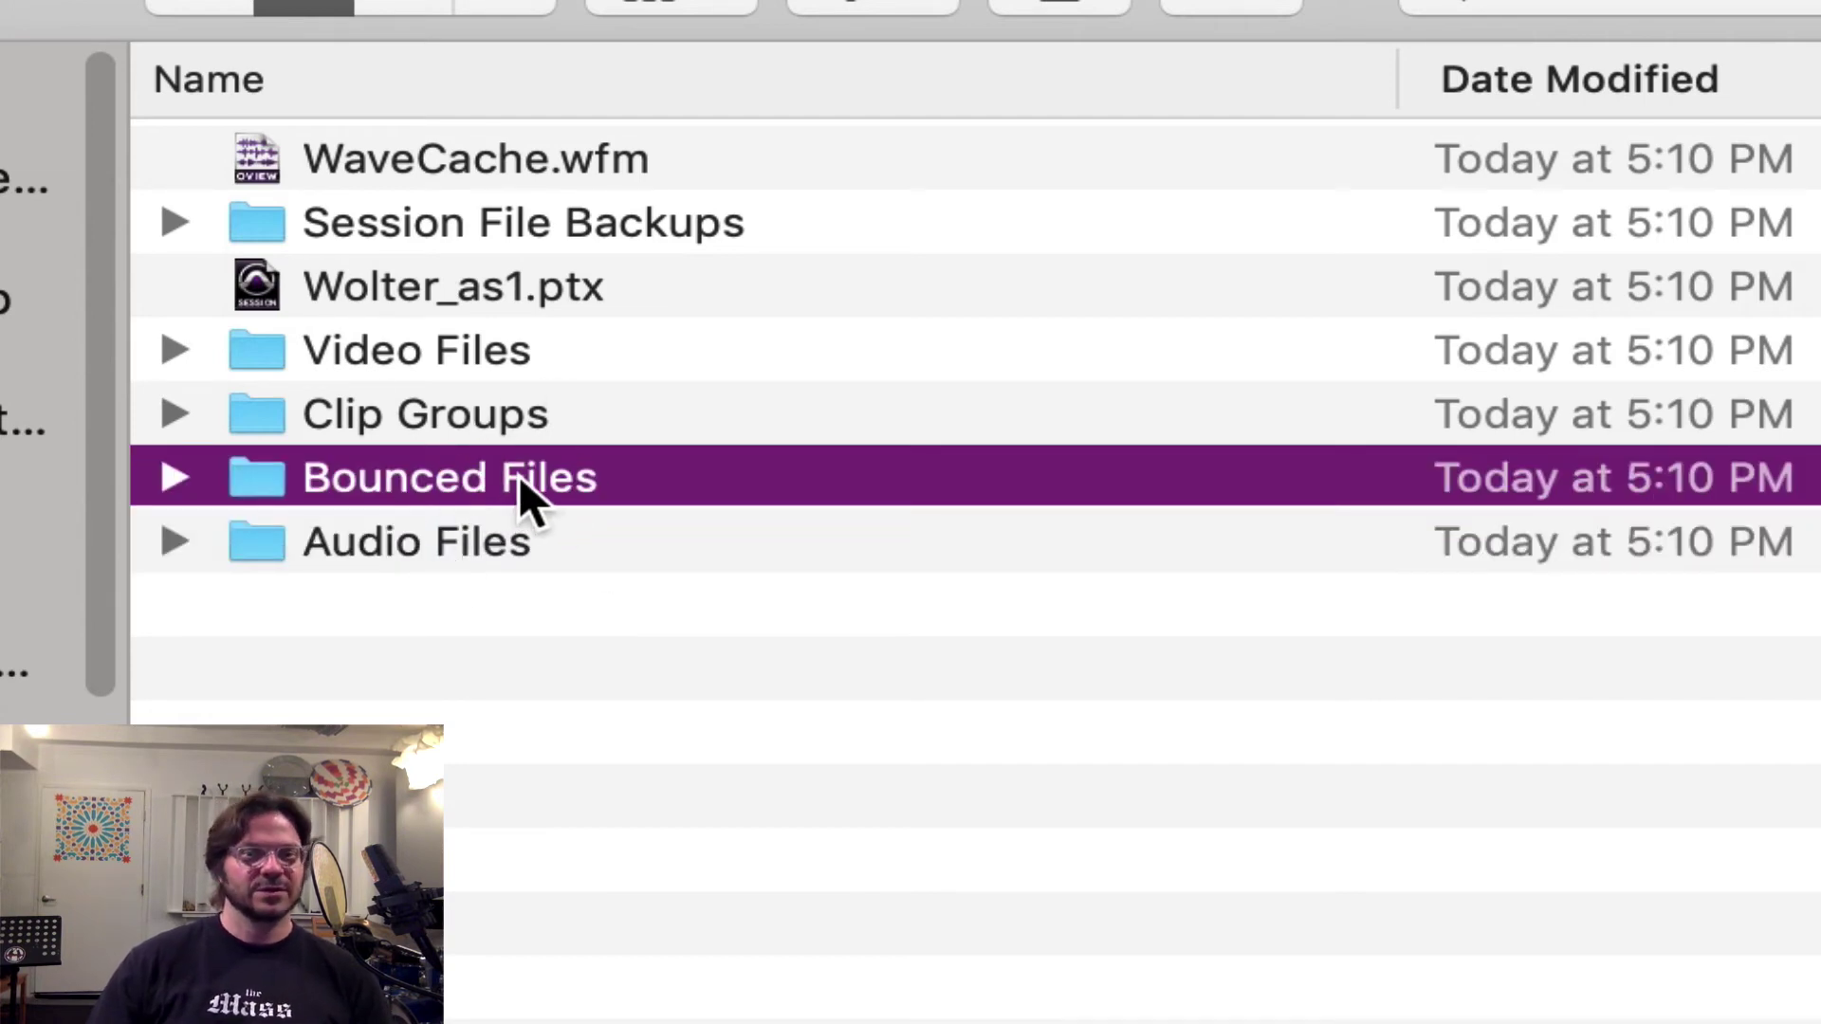
{"action": "left_click", "coordinate": [454, 422]}
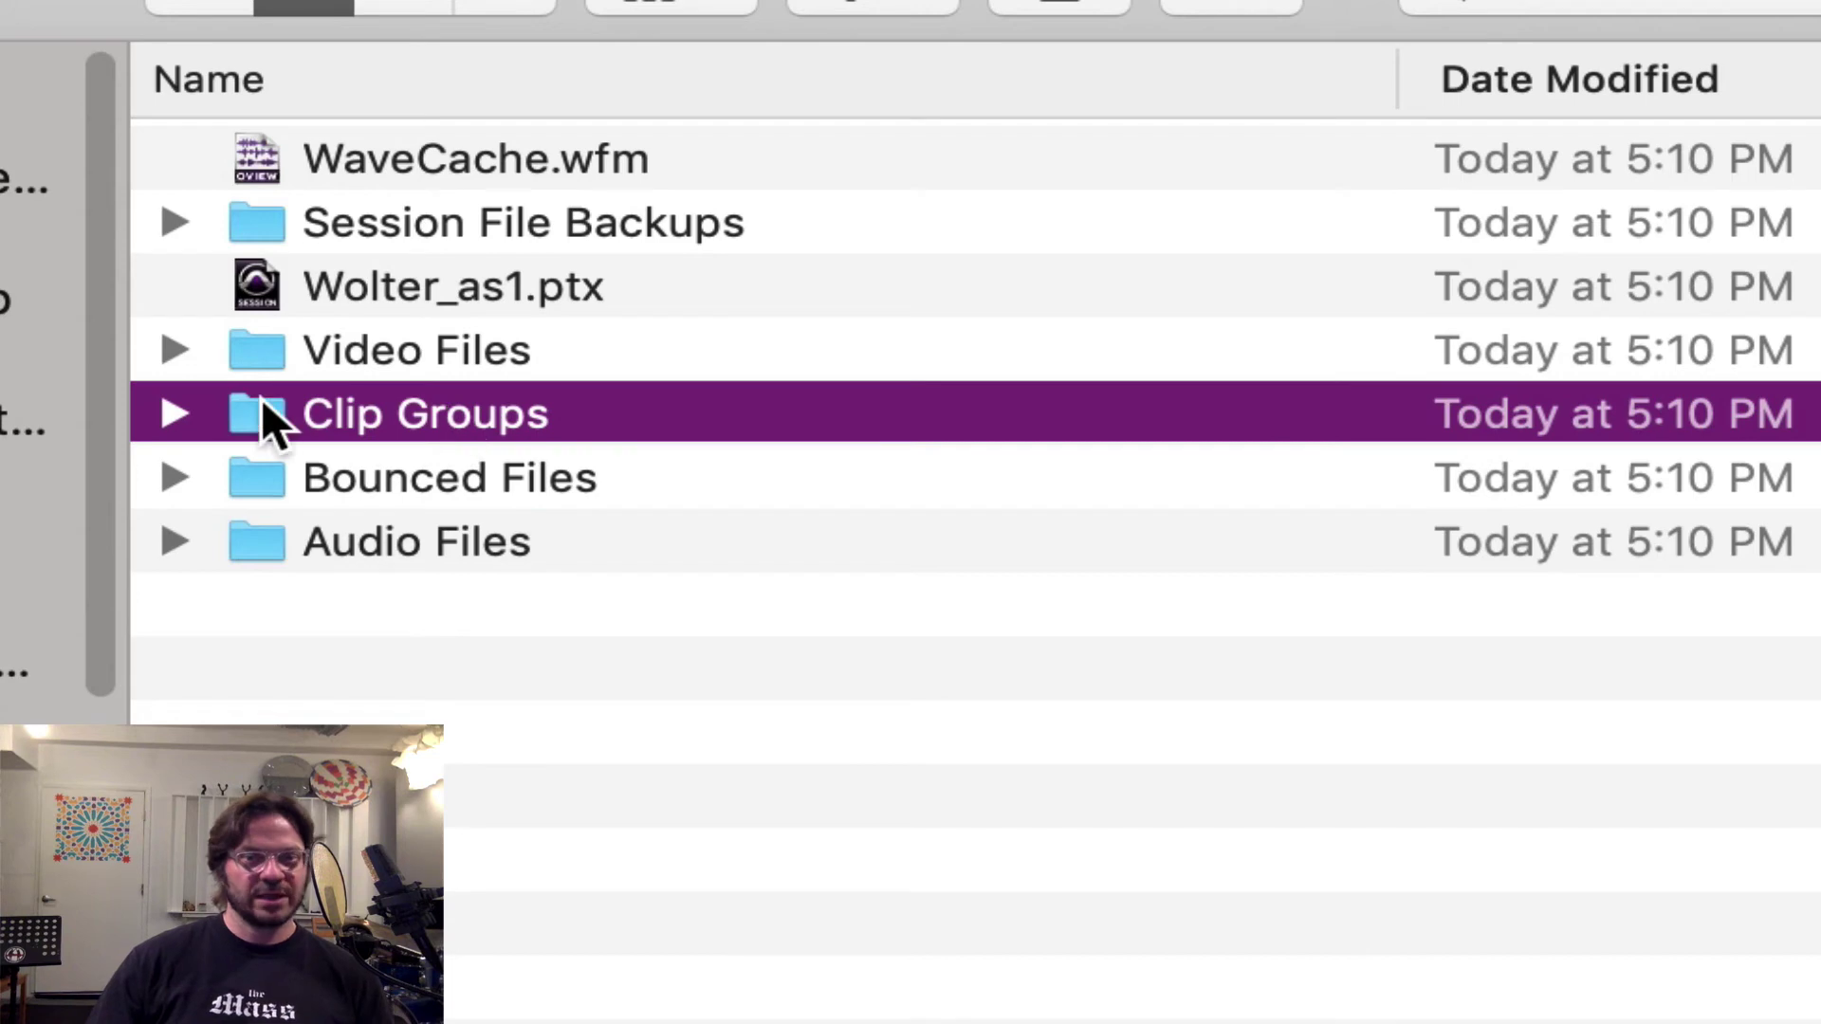
{"action": "left_click", "coordinate": [406, 357]}
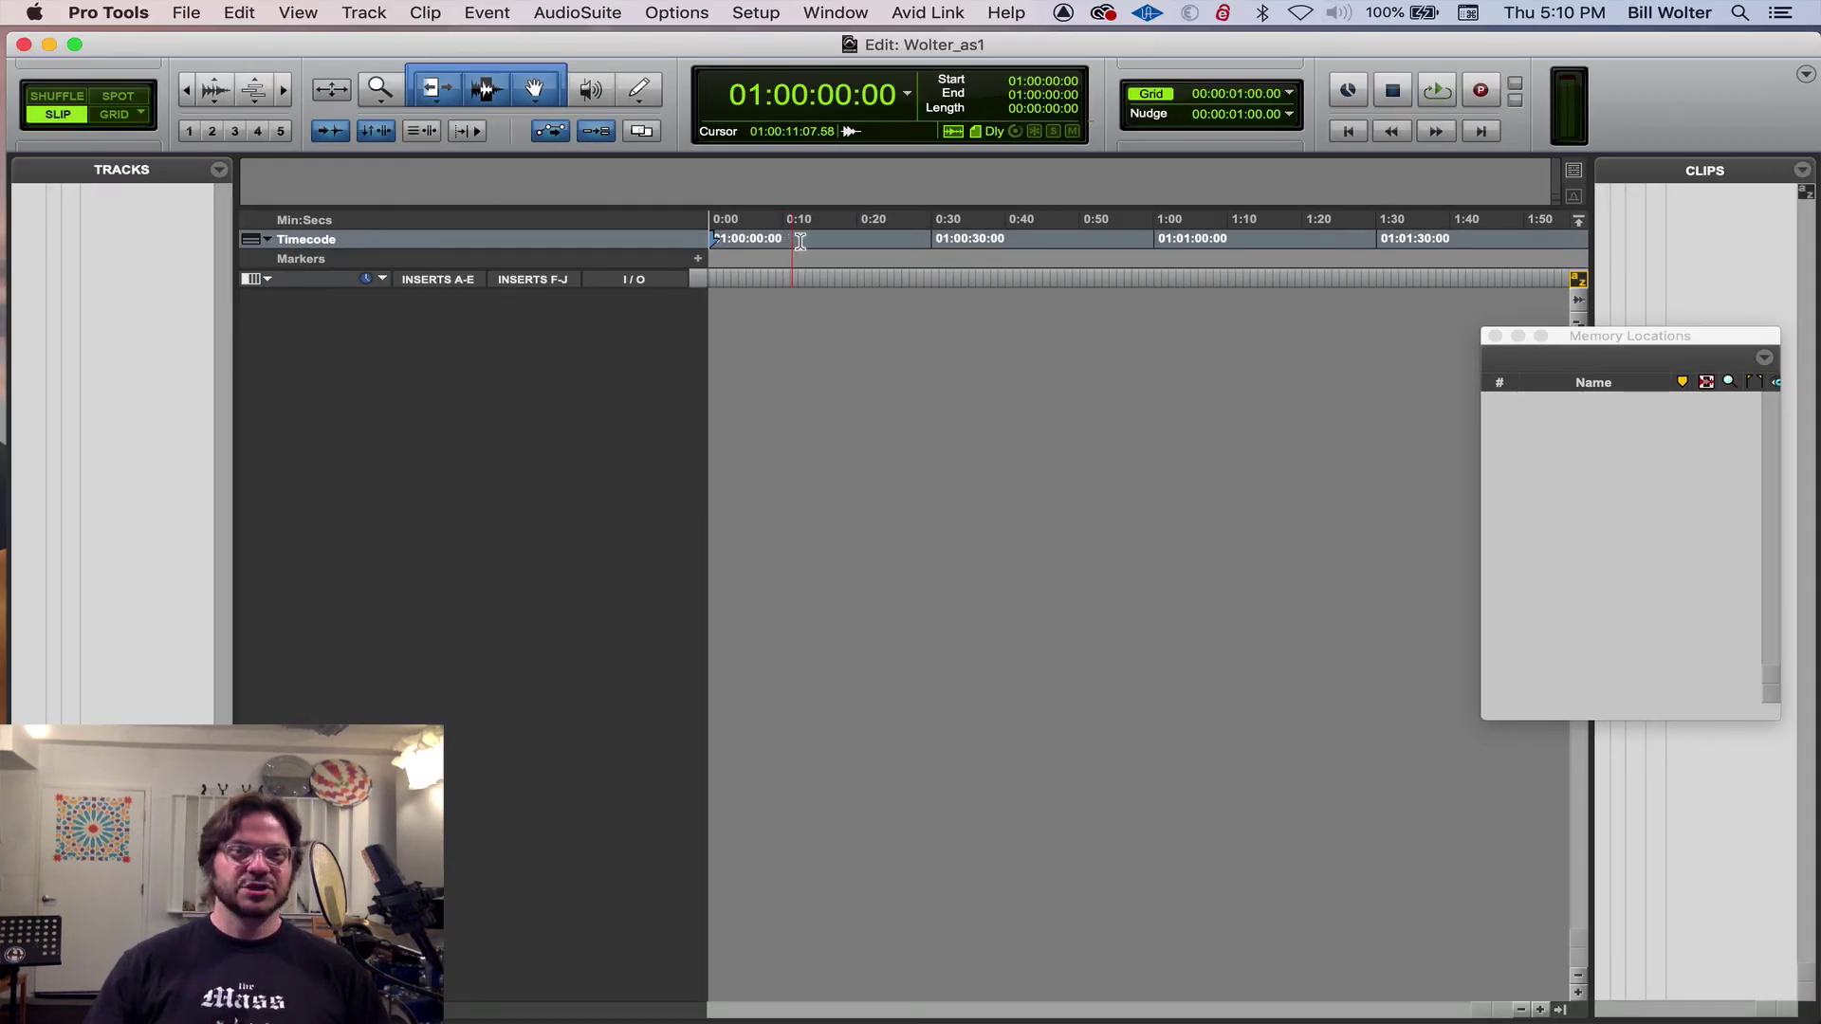
Close the session, reopen it from Wolter_as1.ptx, and return to the Finder window
{"action": "key", "text": "super+shift+w"}
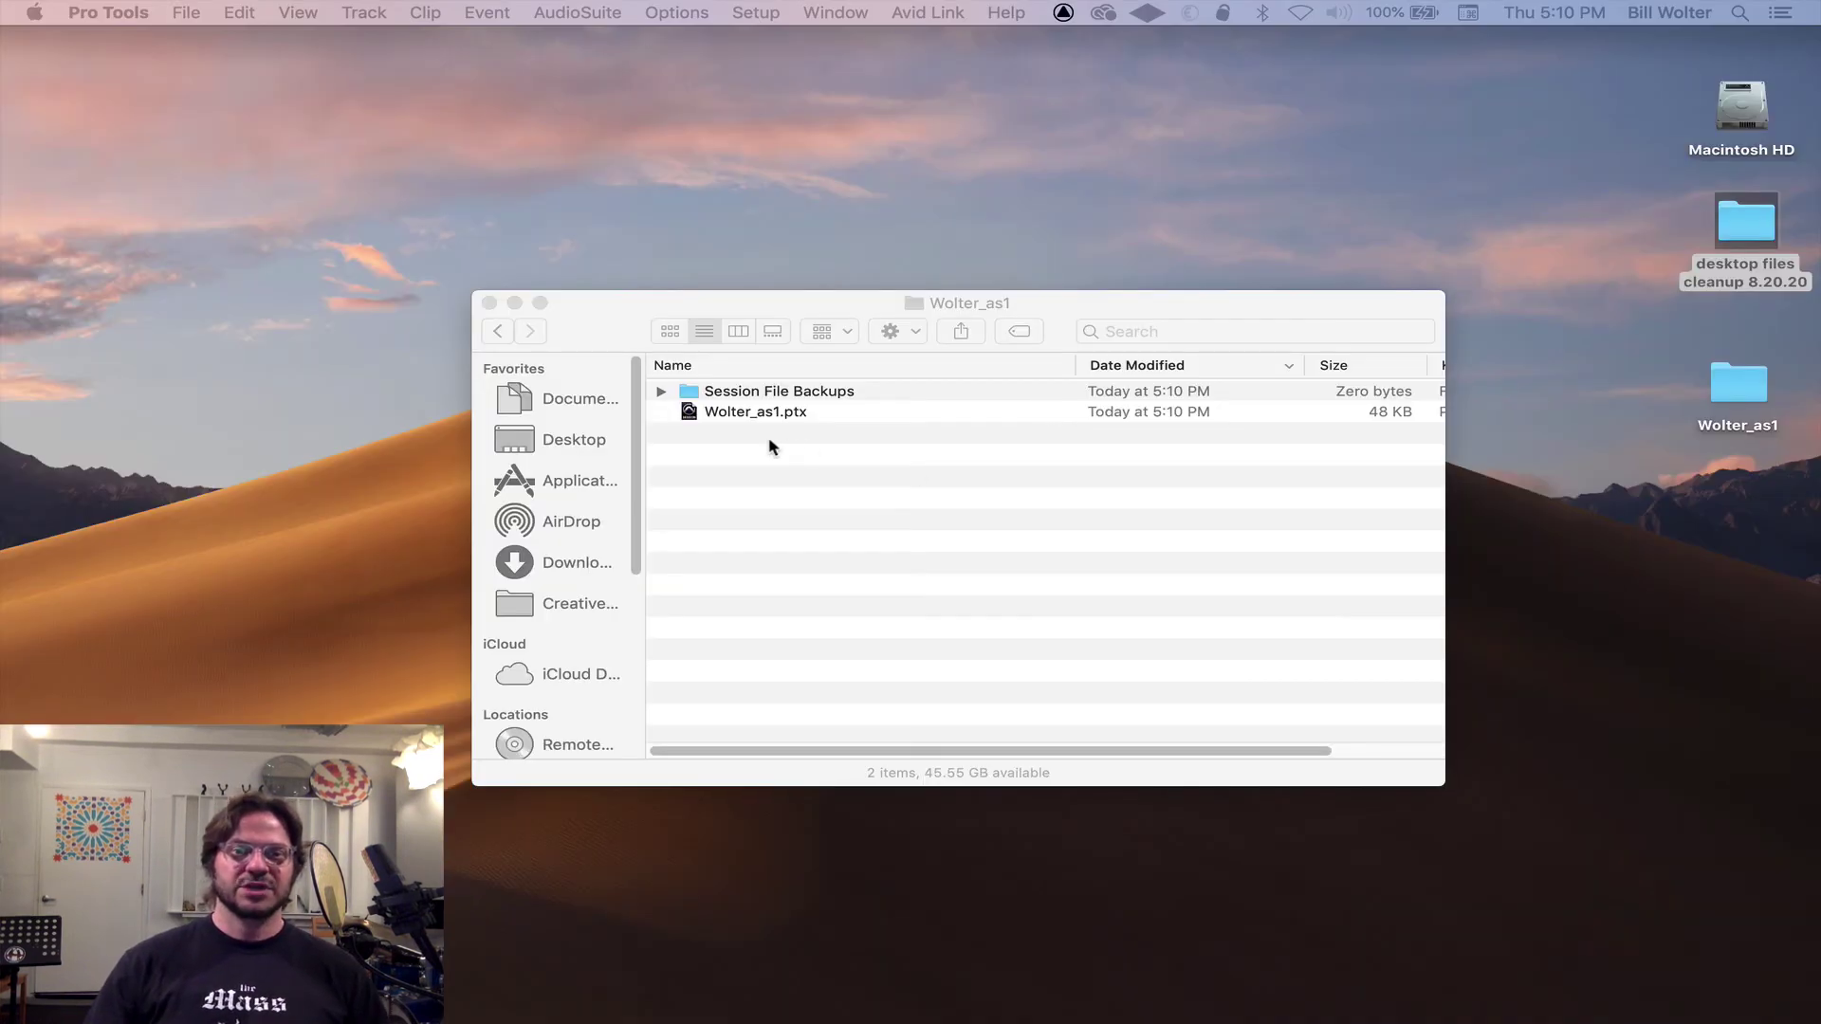
{"action": "left_click", "coordinate": [779, 459]}
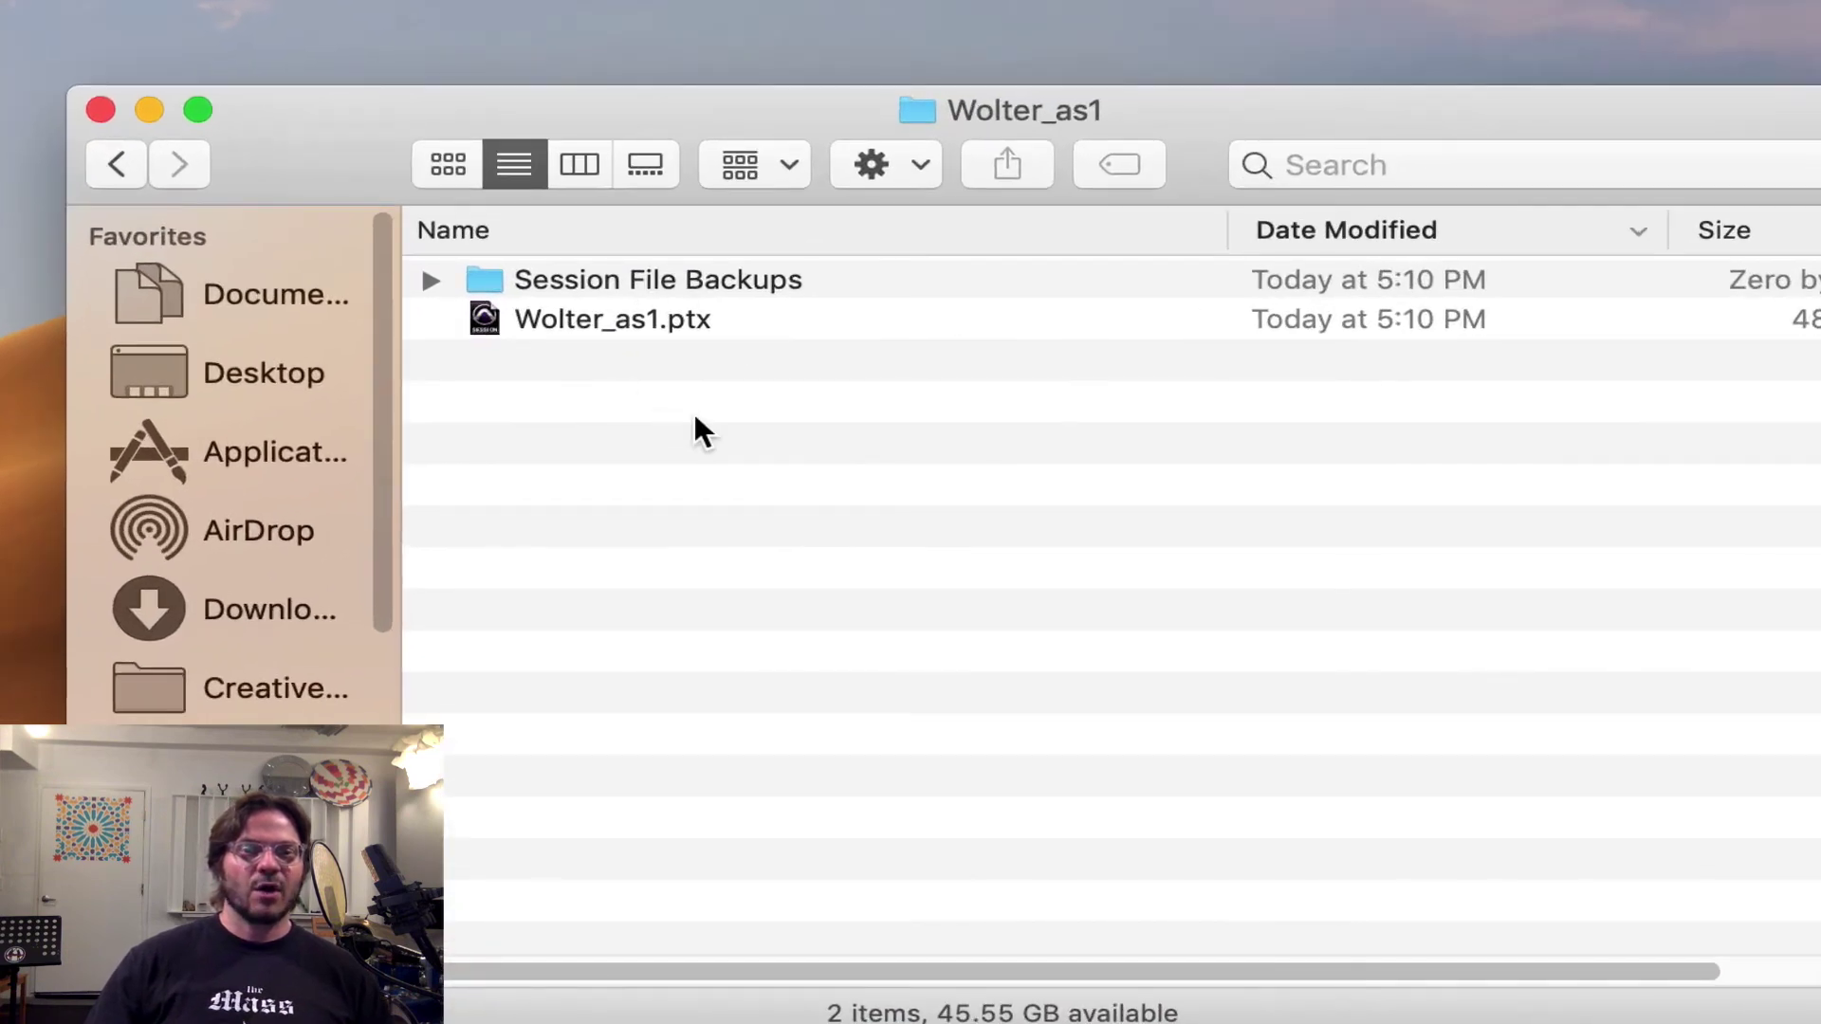
{"action": "double_click", "coordinate": [618, 320]}
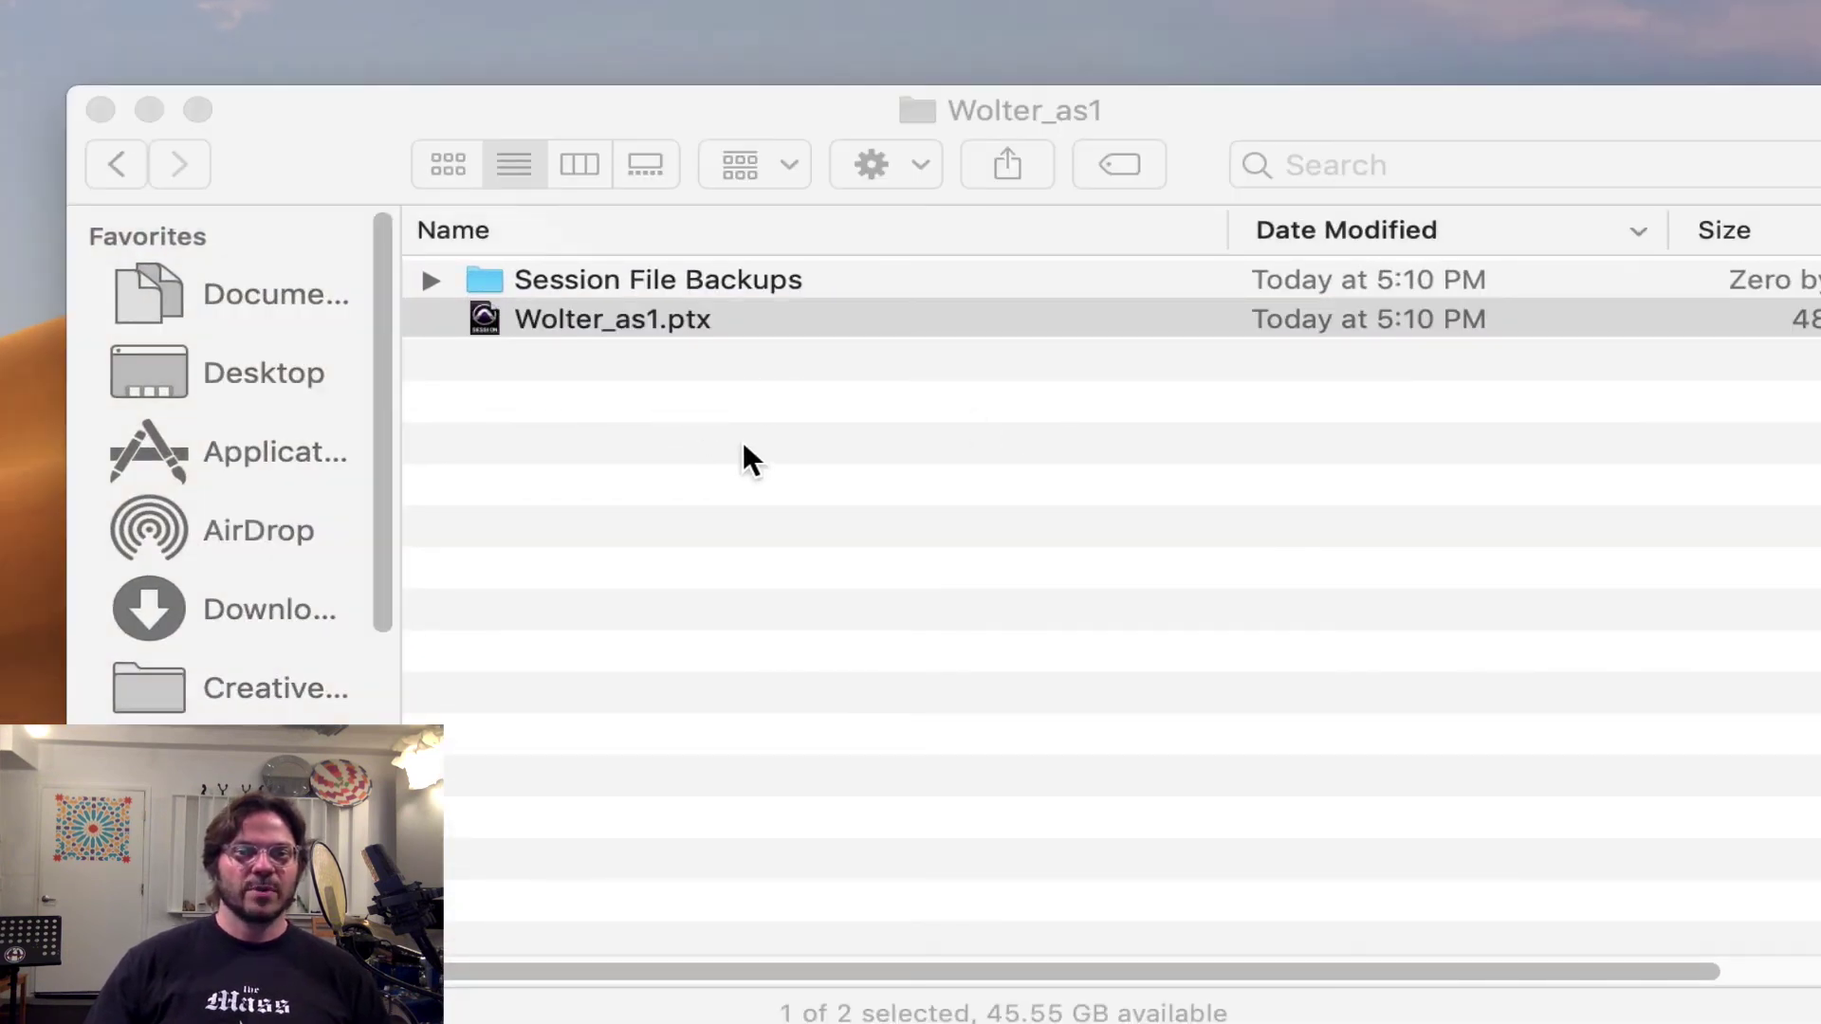
{"action": "key", "text": "super+Tab"}
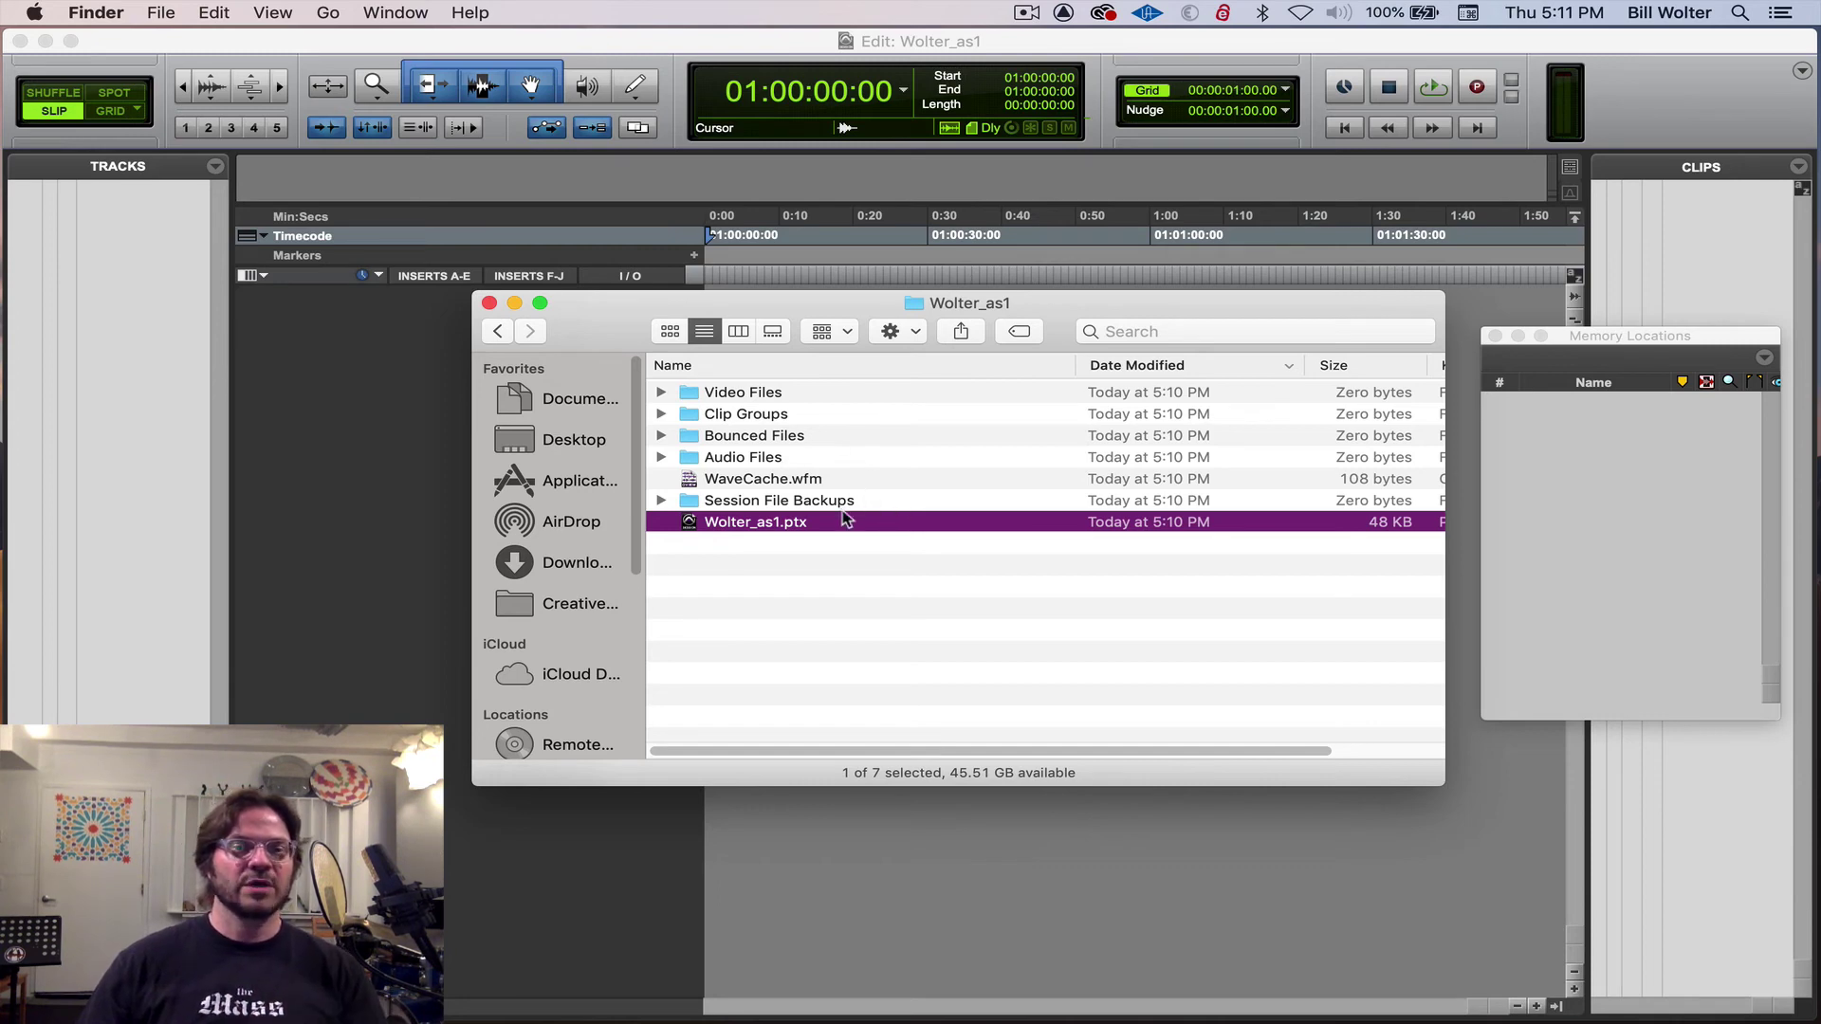
{"action": "left_click", "coordinate": [738, 460]}
{"action": "double_click", "coordinate": [738, 460]}
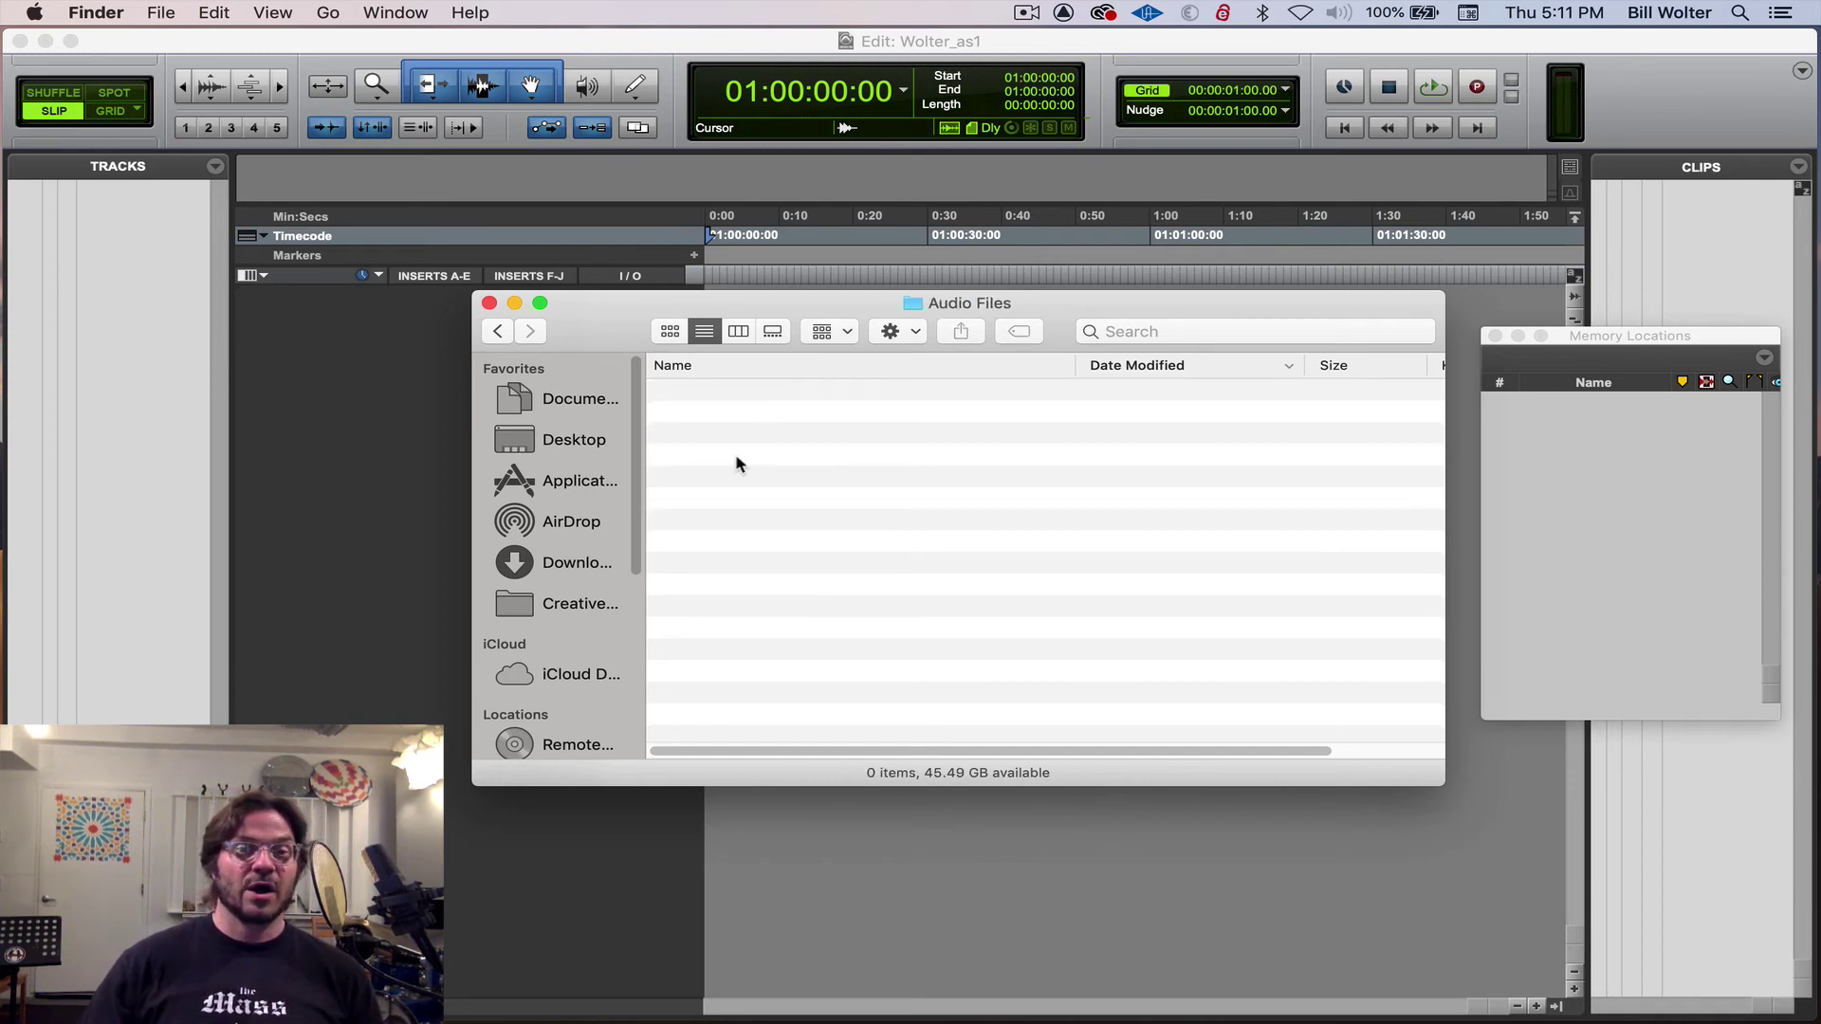
{"action": "key", "text": "super+bracketleft"}
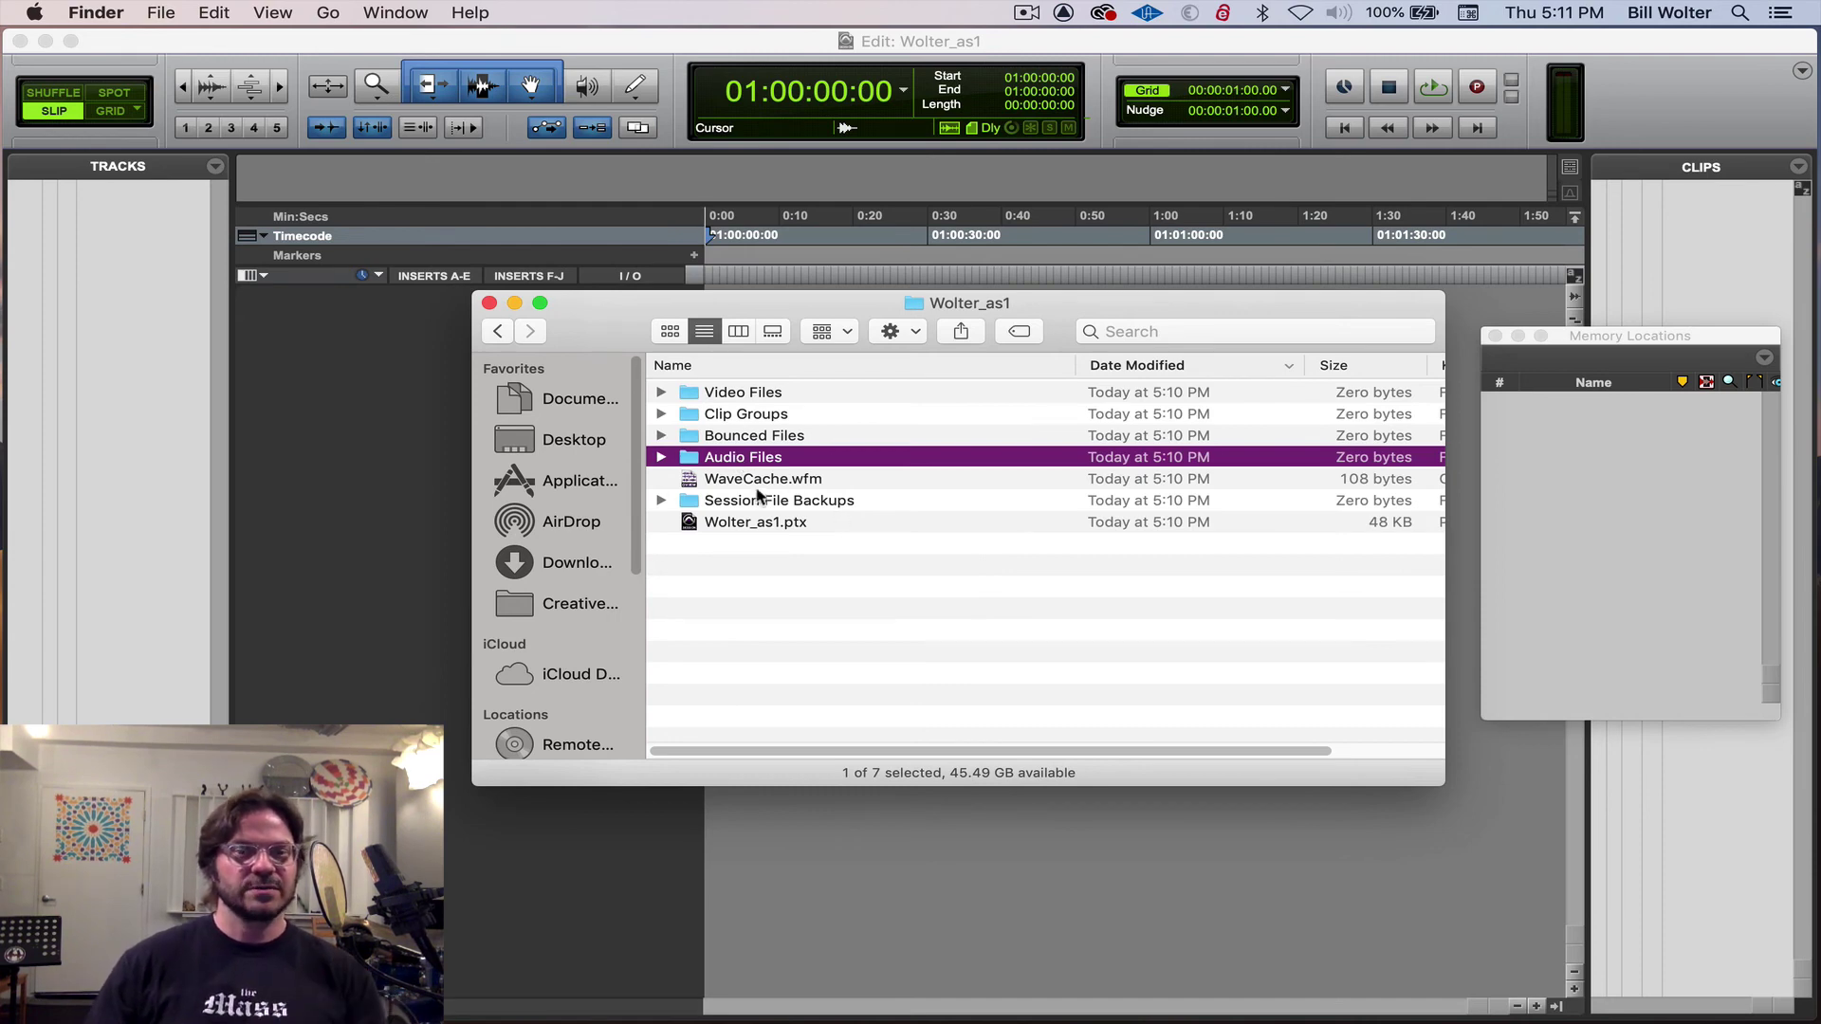
{"action": "left_click", "coordinate": [759, 523]}
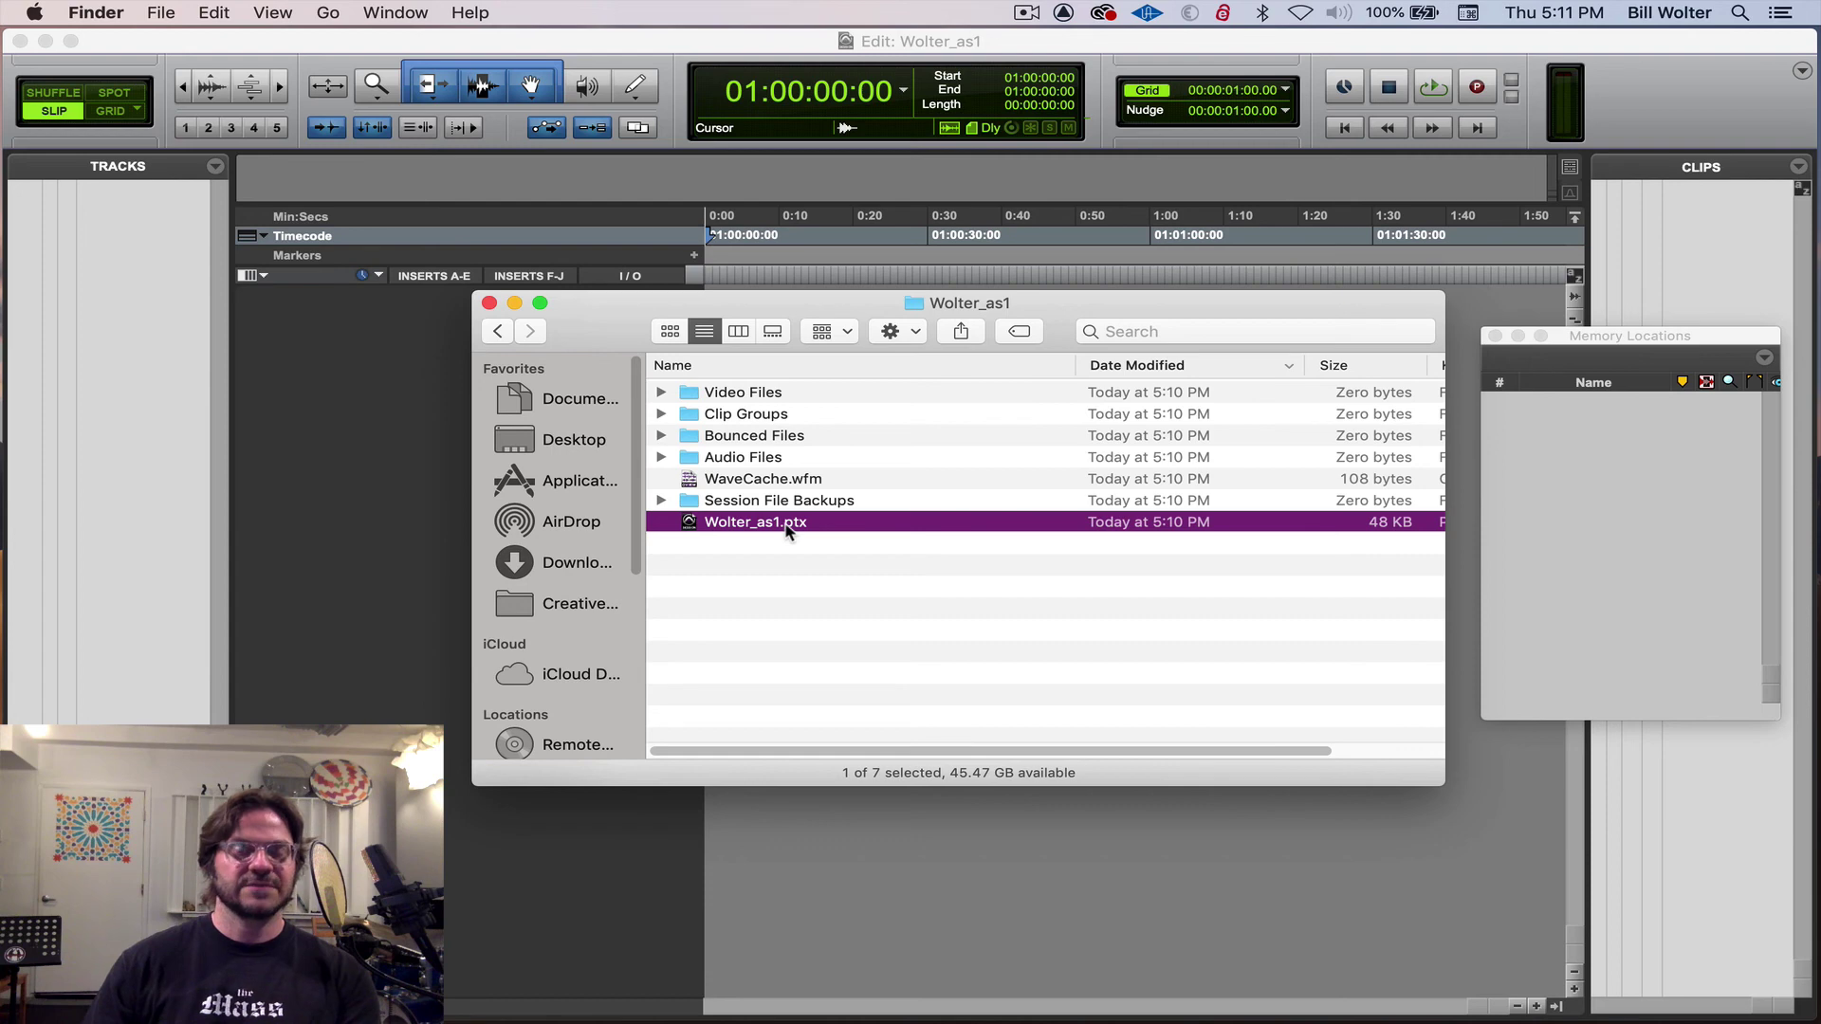